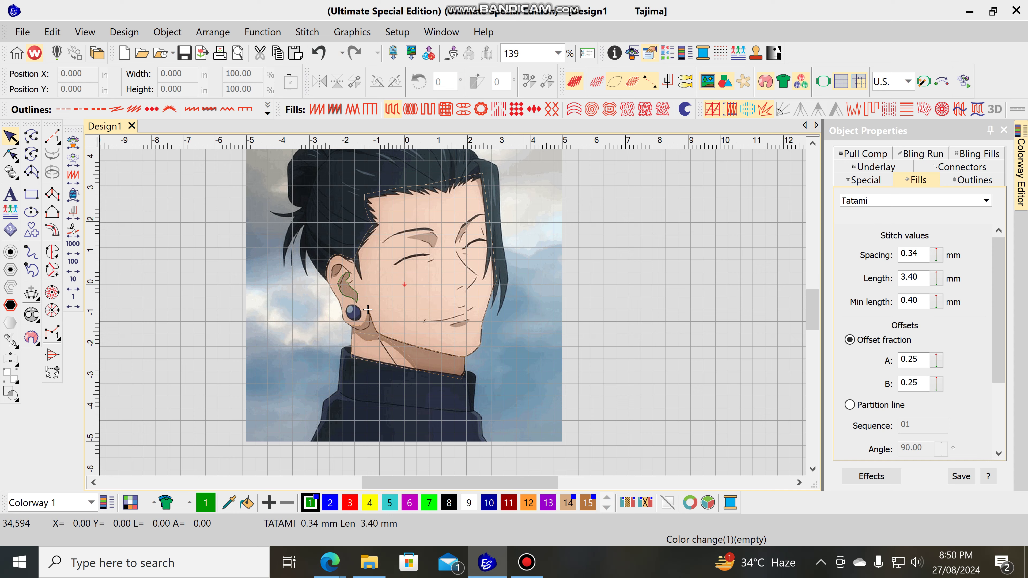
- Zoom into the ear and neck, select the Complex Fill tool, then zoom back out to the whole face
scroll(368, 309, "up", 4)
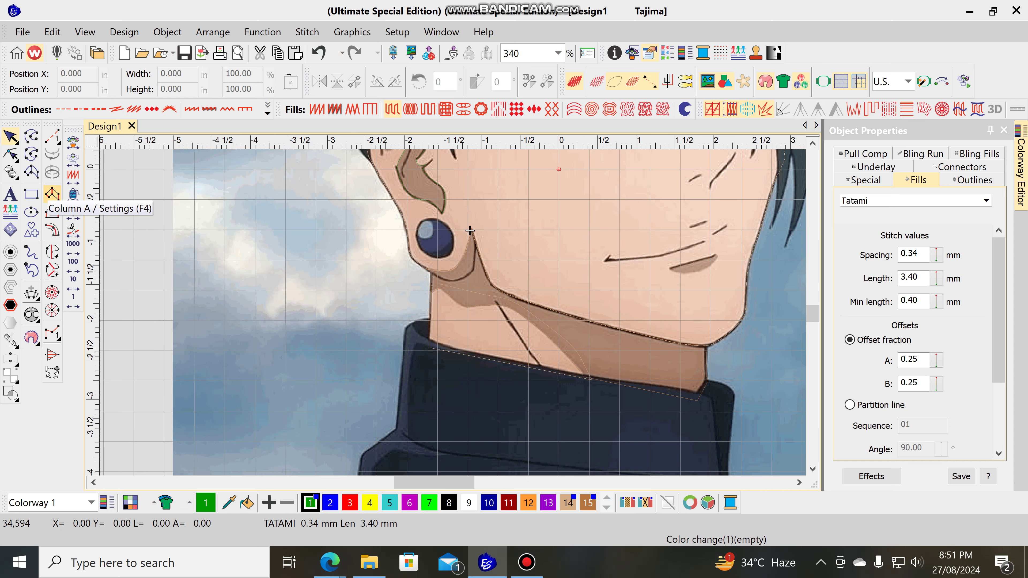
left_click(52, 194)
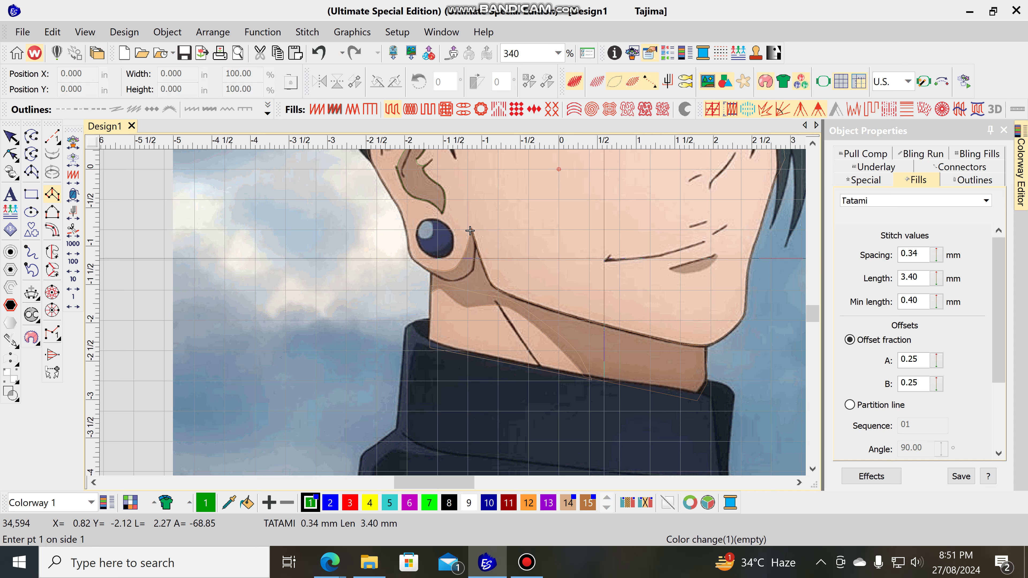
scroll(395, 288, "down", 2)
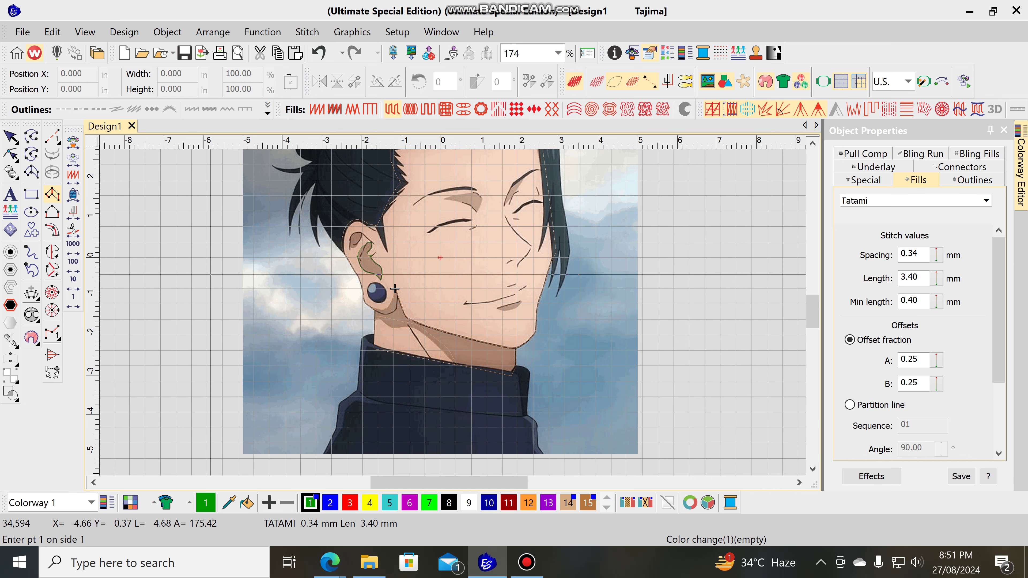
- Cancel Complex Fill digitizing with Esc and return to the Select tool
key("Escape")
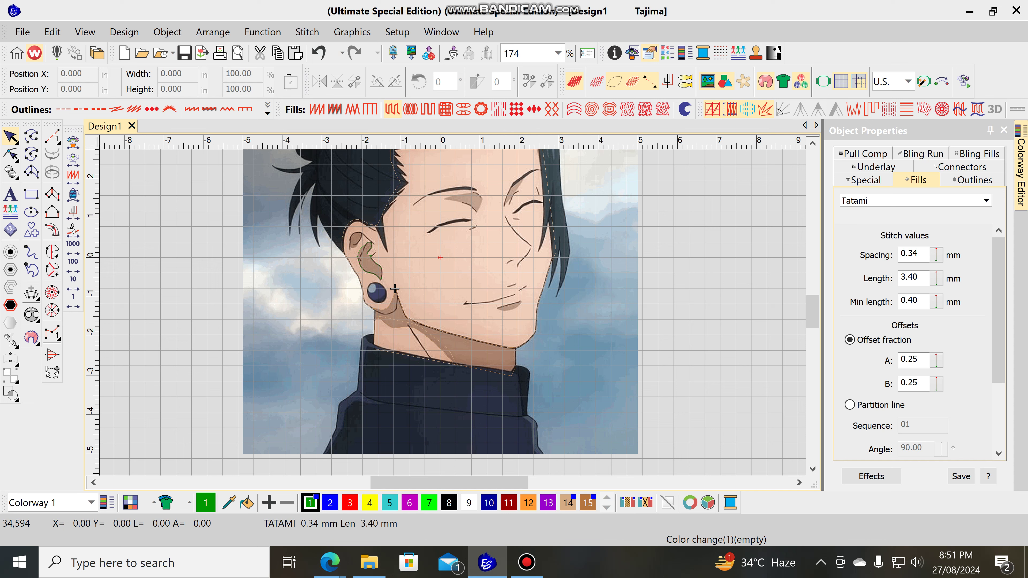
- Show the face and neck as stitched tatami and jump between colour changes
key("Return")
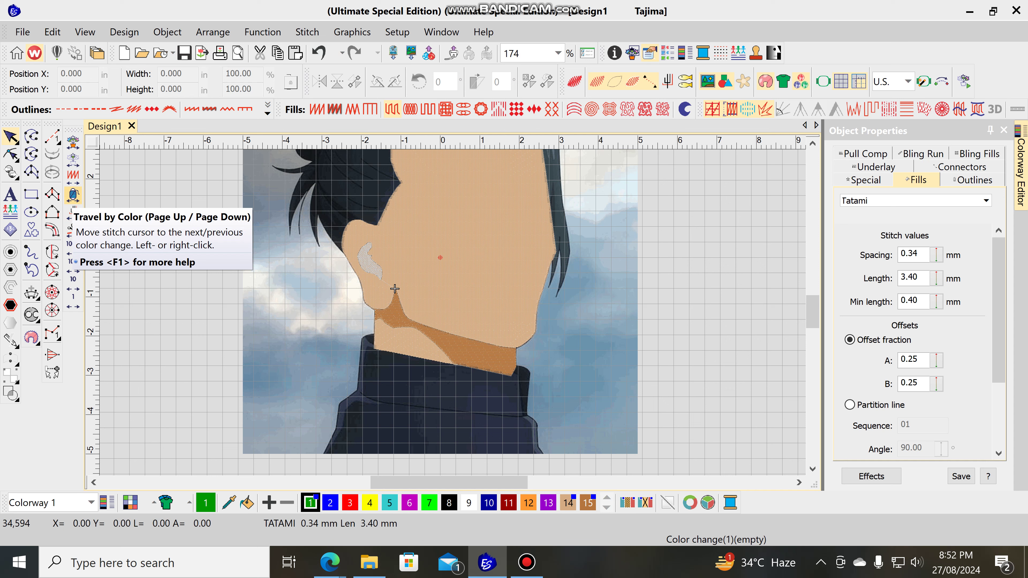
key("Page_Down")
key("Page_Up")
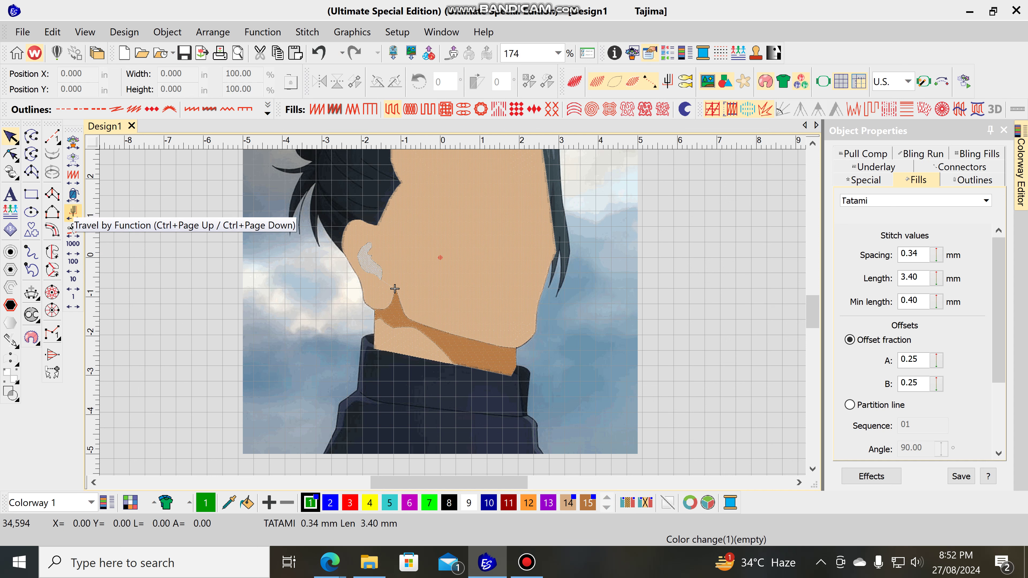
- Travel by function back to the design start, then forward to the final colour change
left_click(72, 213)
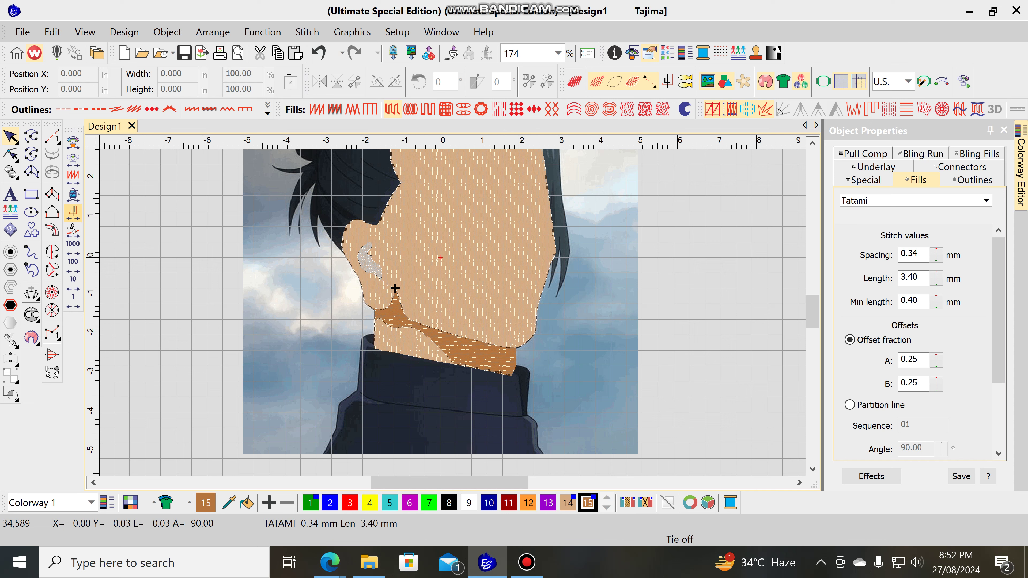
key("Page_Down")
key("Page_Down")
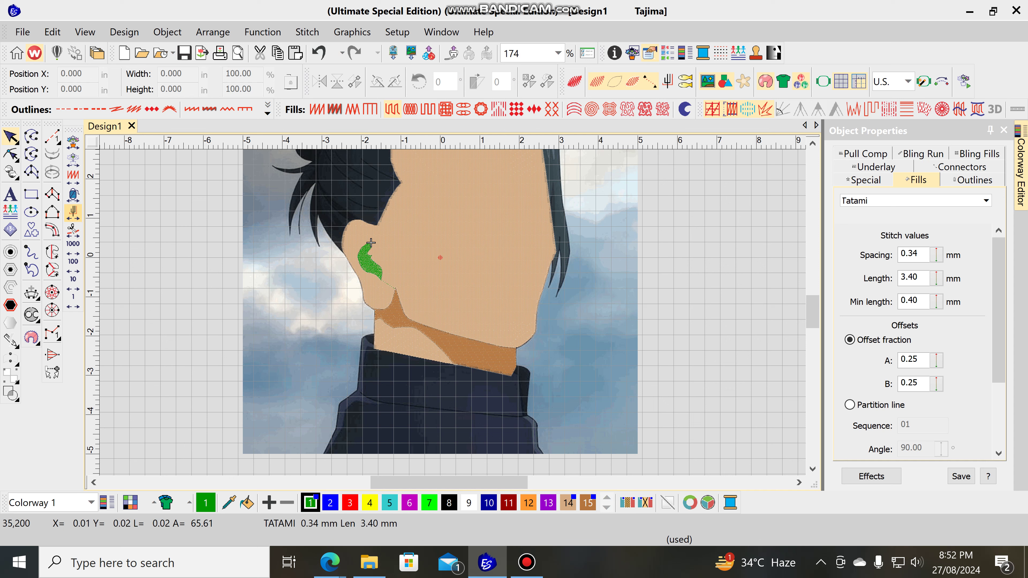
key("Home")
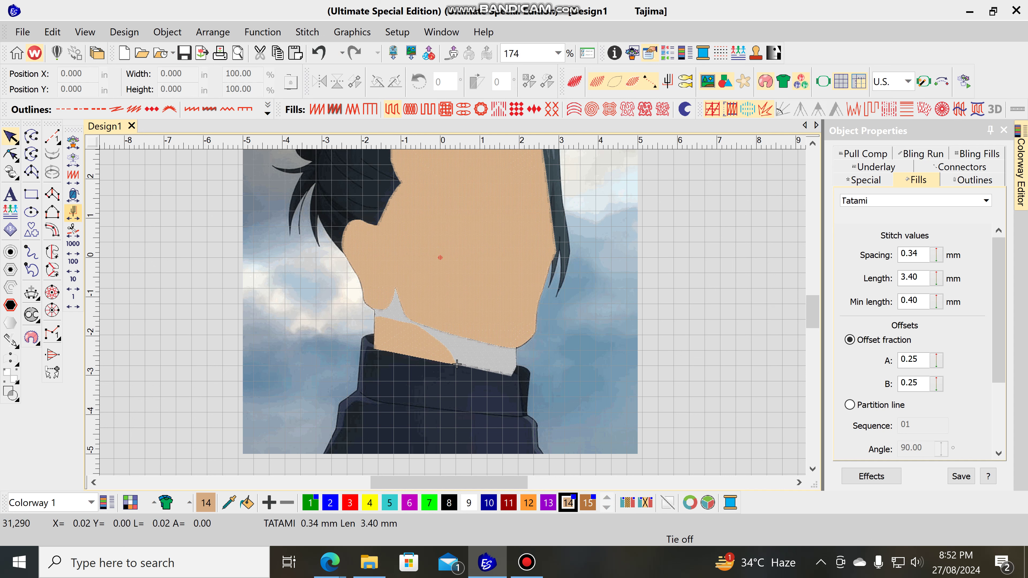
key("Home")
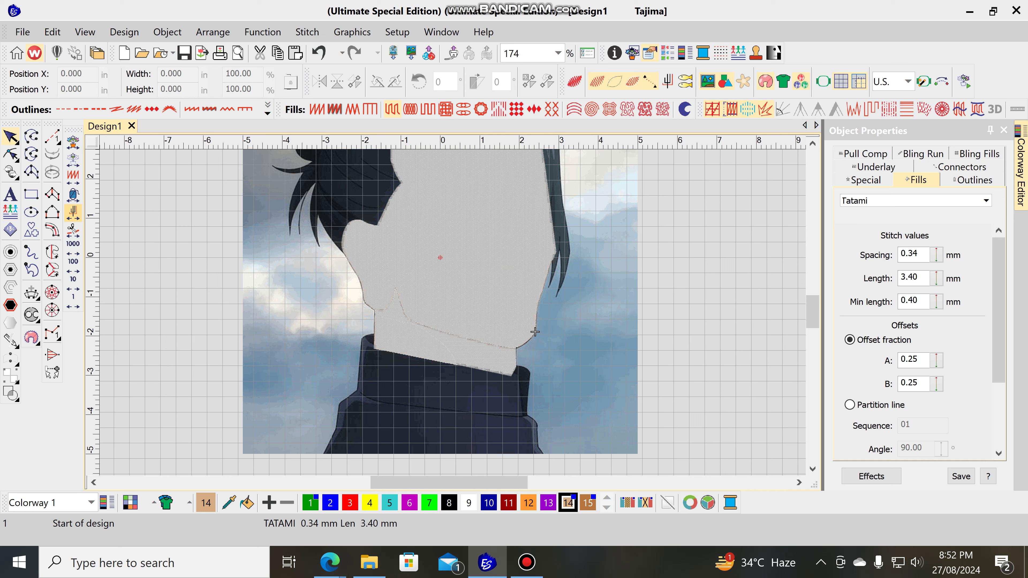
key("Page_Down")
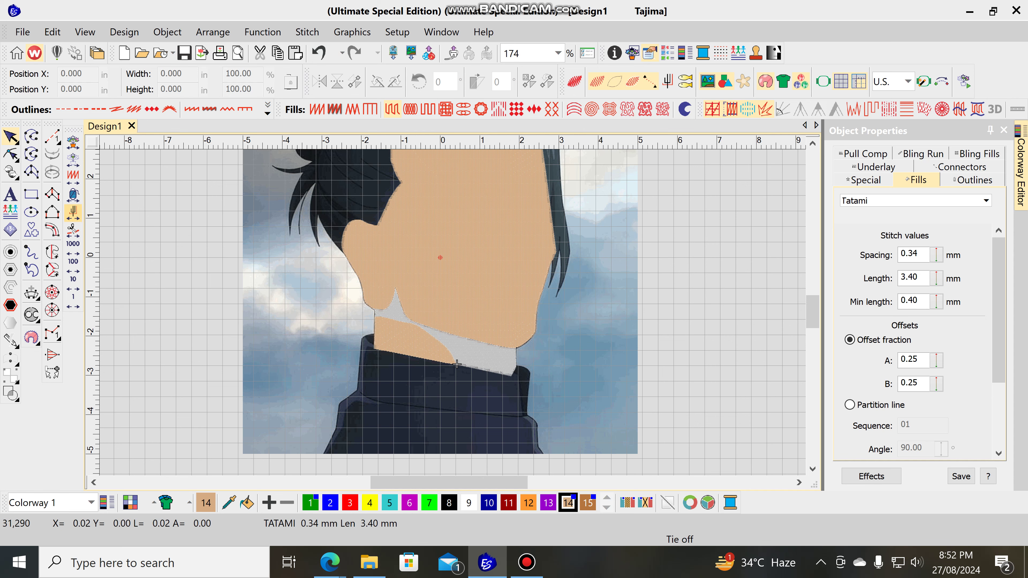
key("Page_Down")
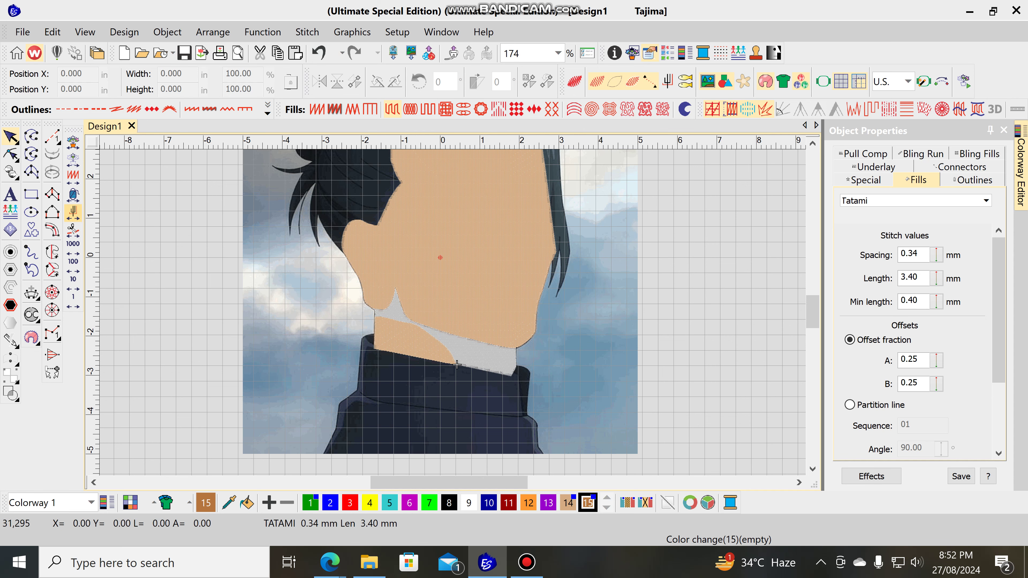
- Zoom into the collar corner, hide the backdrop, and step one function back and forward
scroll(457, 364, "up", 6)
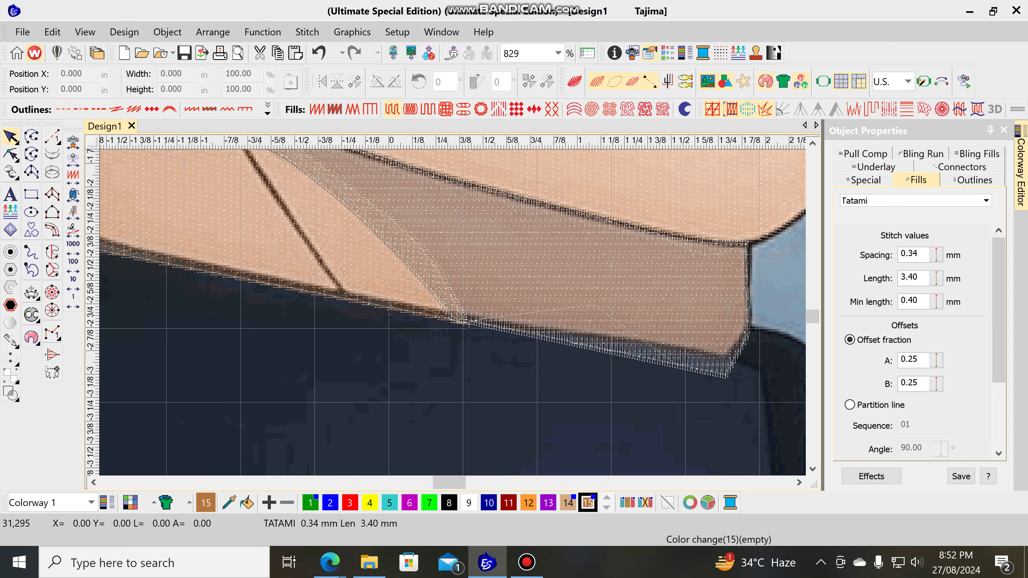
key("d")
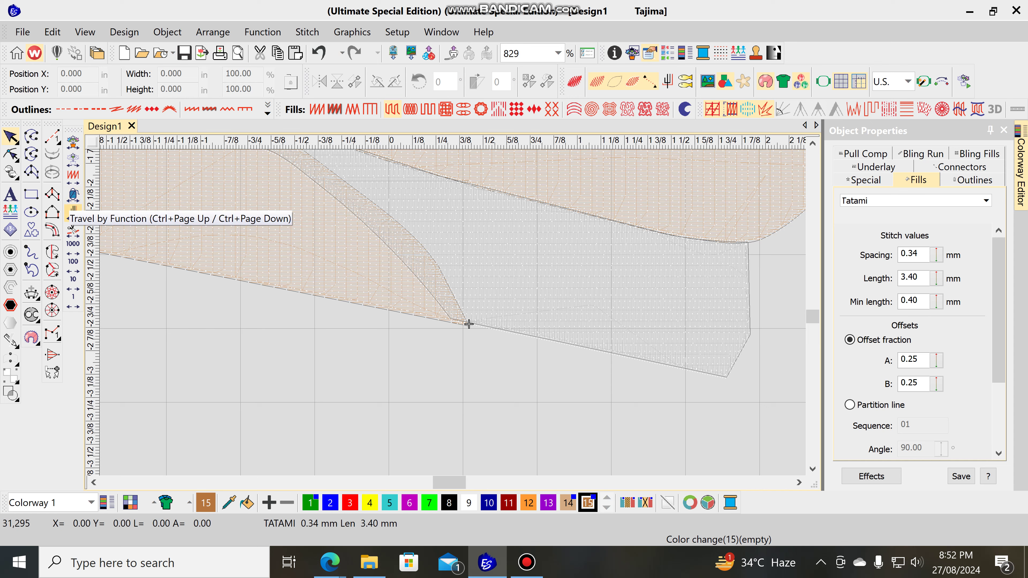
key("ctrl+Page_Down")
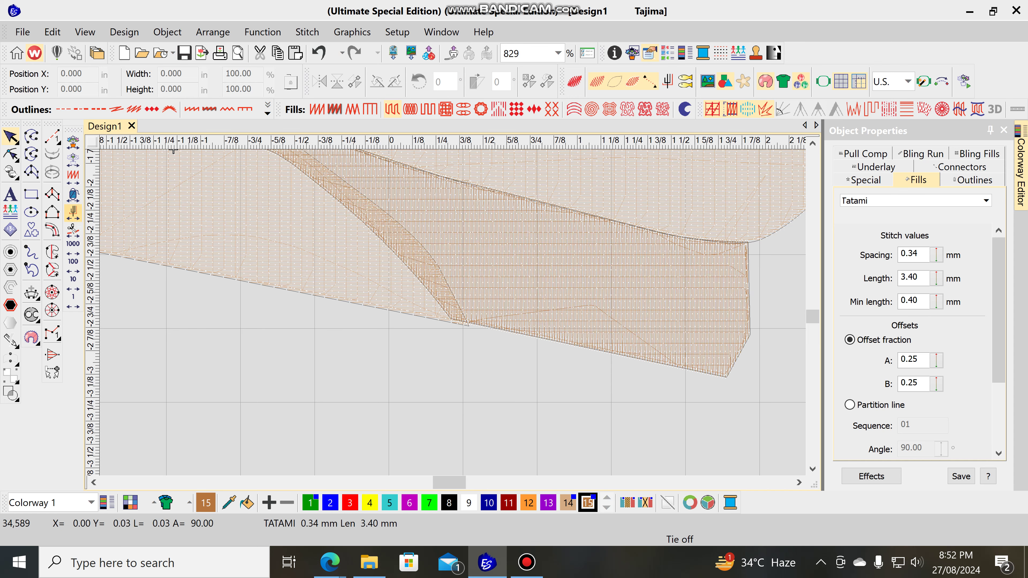
key("ctrl+Page_Up")
key("ctrl+Page_Up")
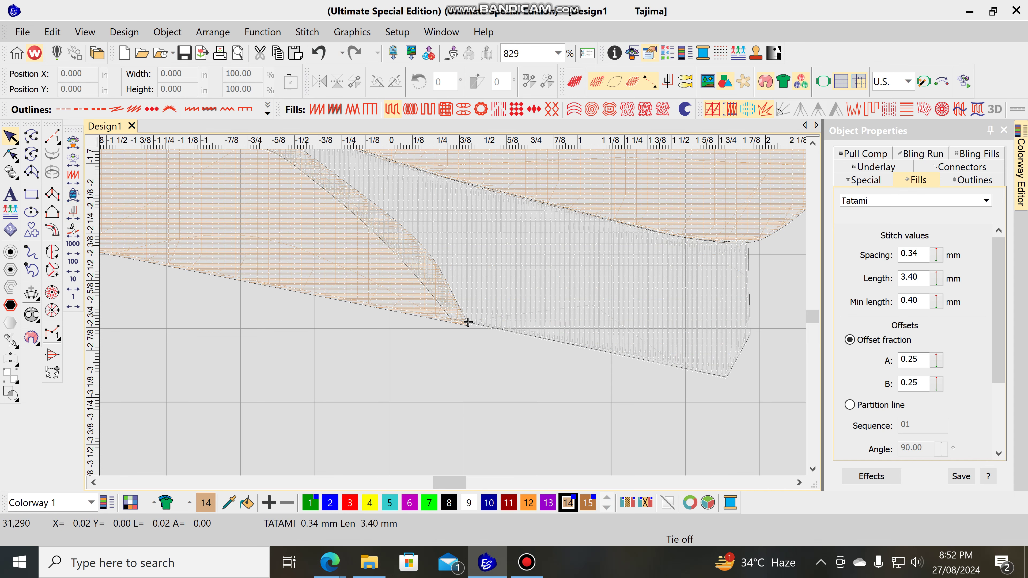
- Rewind the stitches to the design start, then advance through the last tie-off to the final colour change
scroll(468, 323, "up", 10)
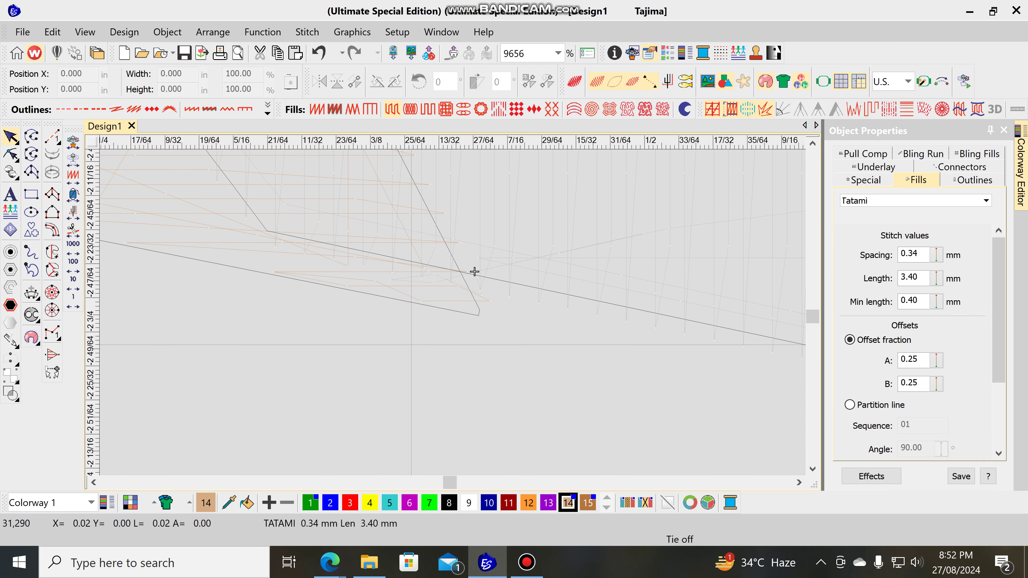
left_click(73, 212)
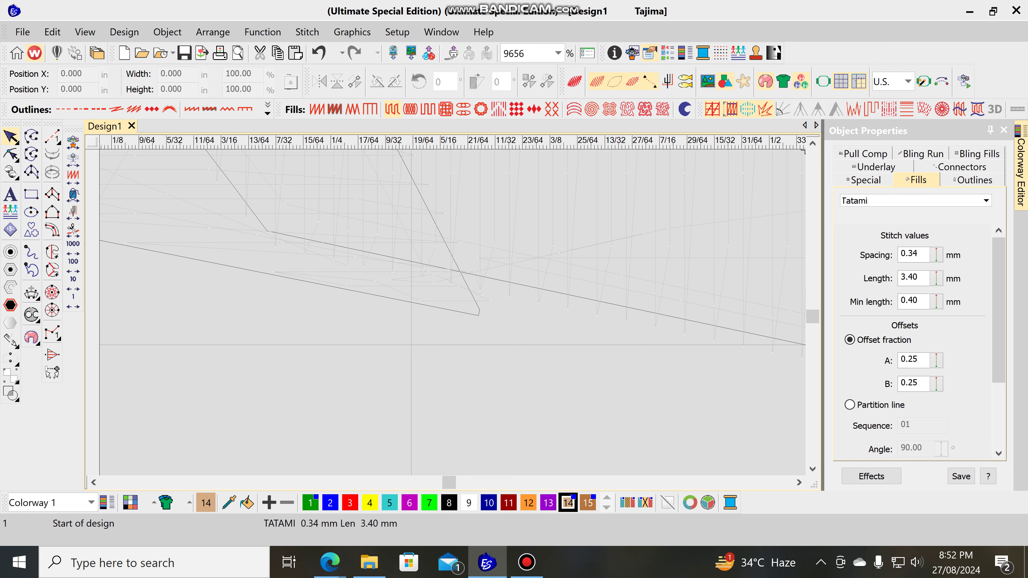
scroll(535, 372, "down", 3)
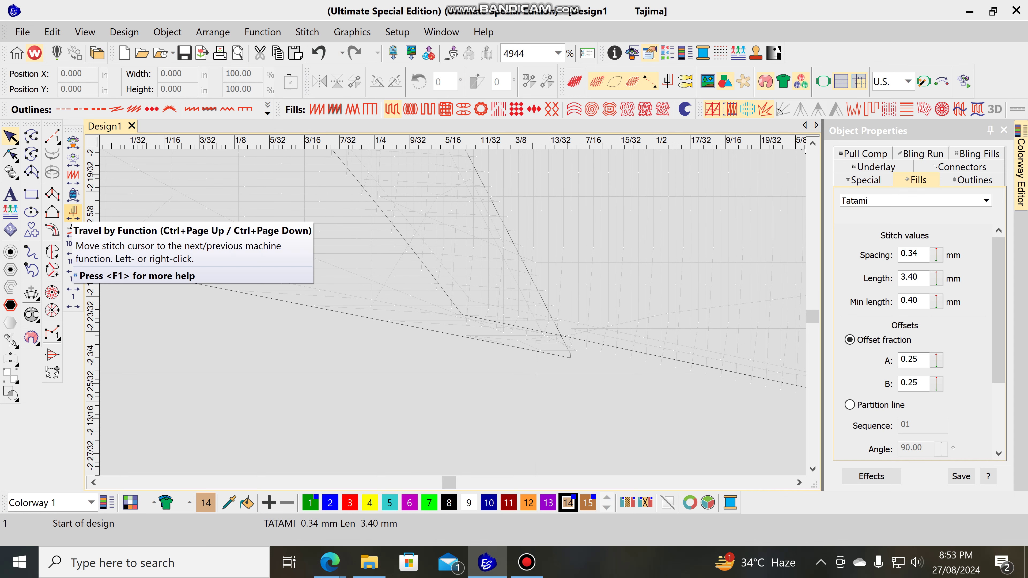
left_click(73, 212)
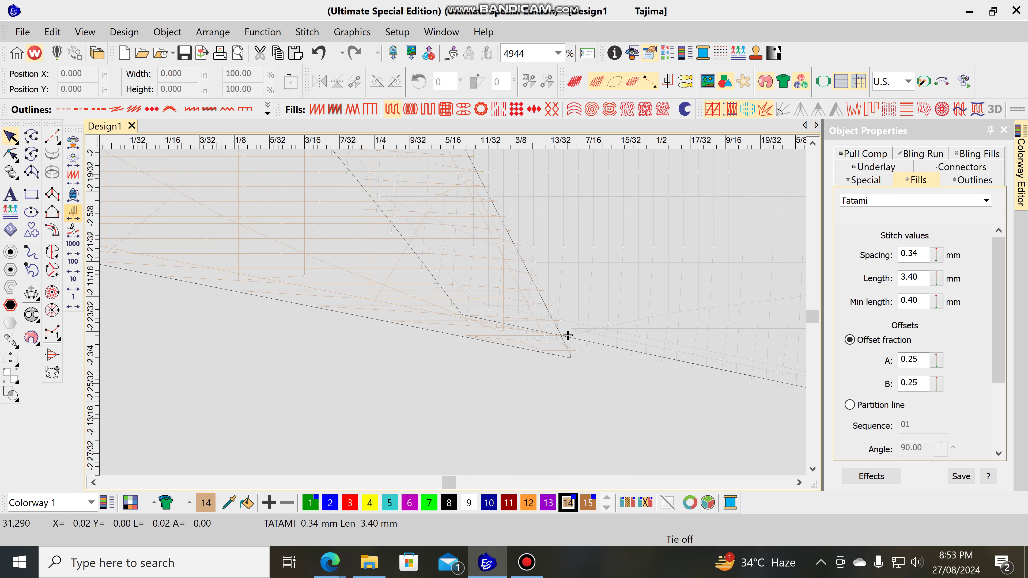
left_click(73, 211)
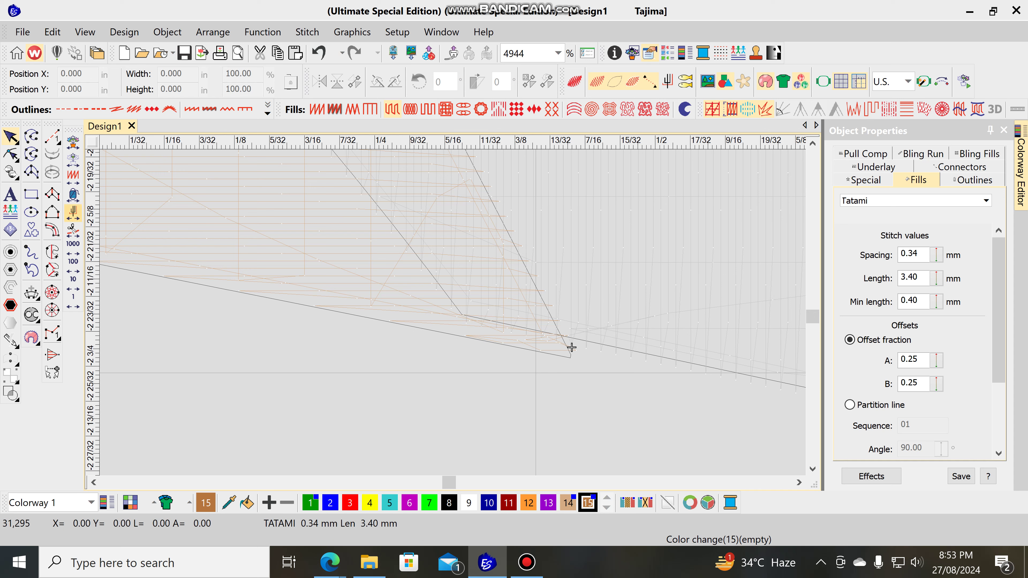
scroll(571, 347, "down", 2)
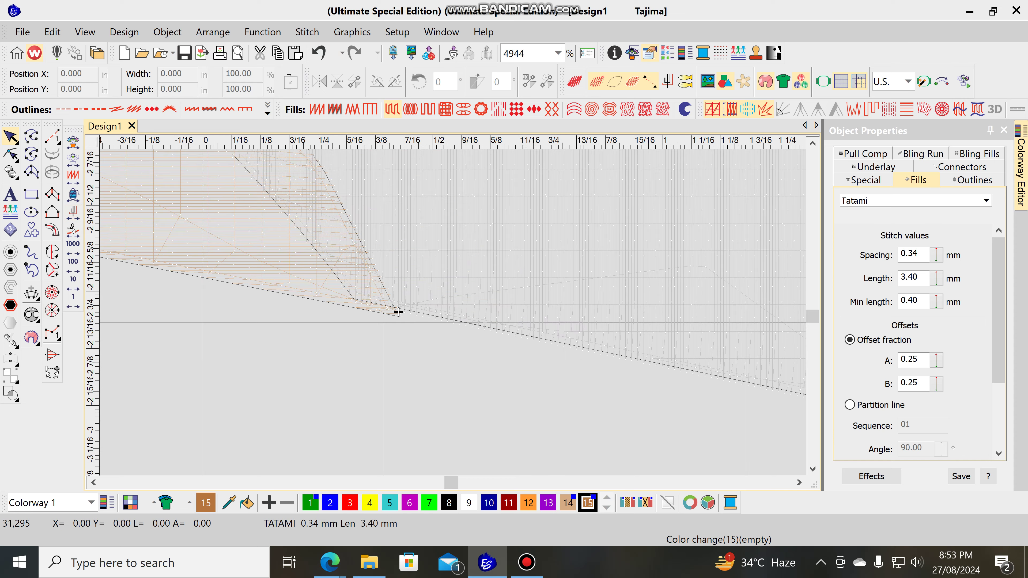
scroll(399, 312, "up", 4)
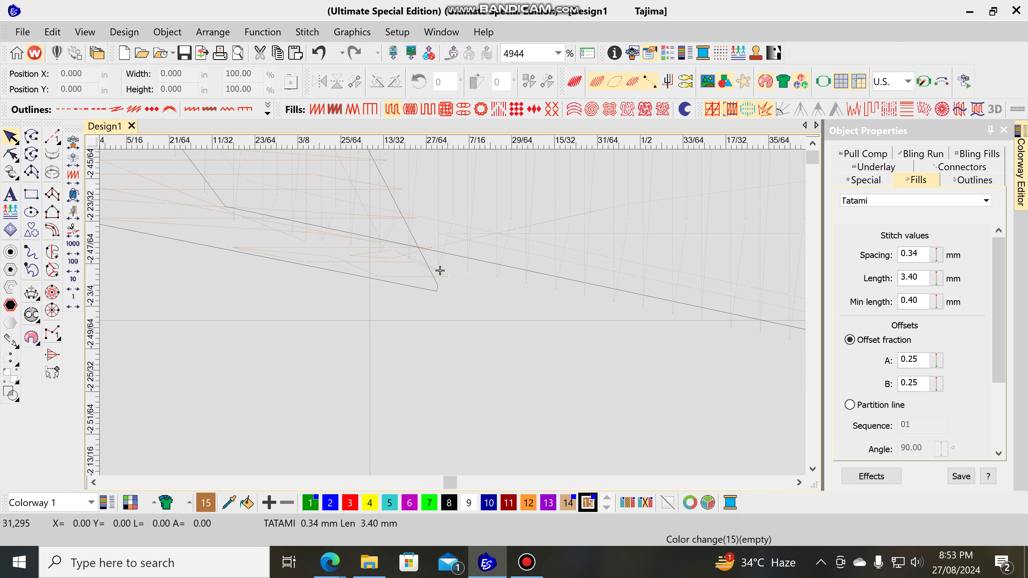
scroll(432, 247, "up", 2)
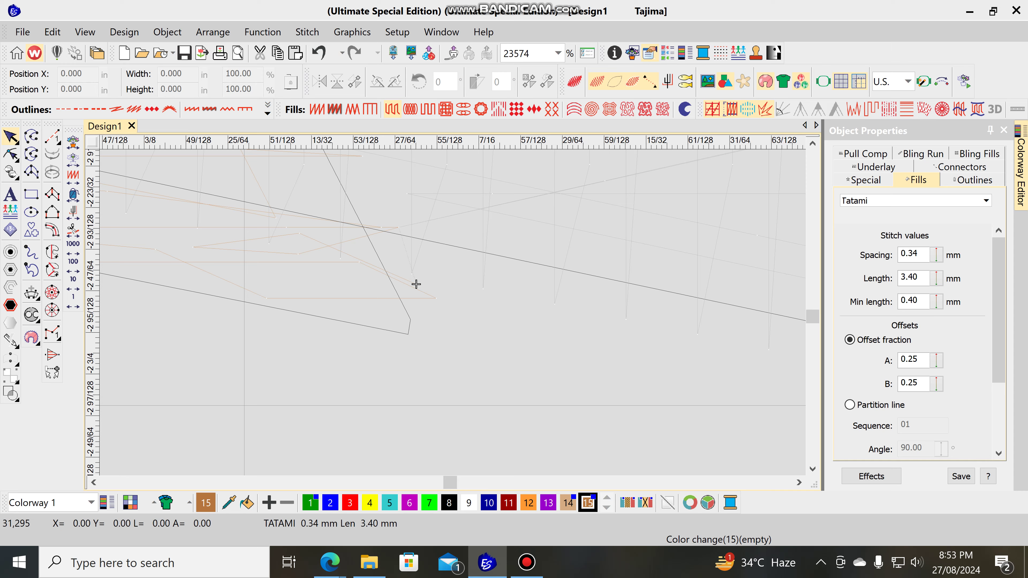
scroll(491, 315, "down", 5)
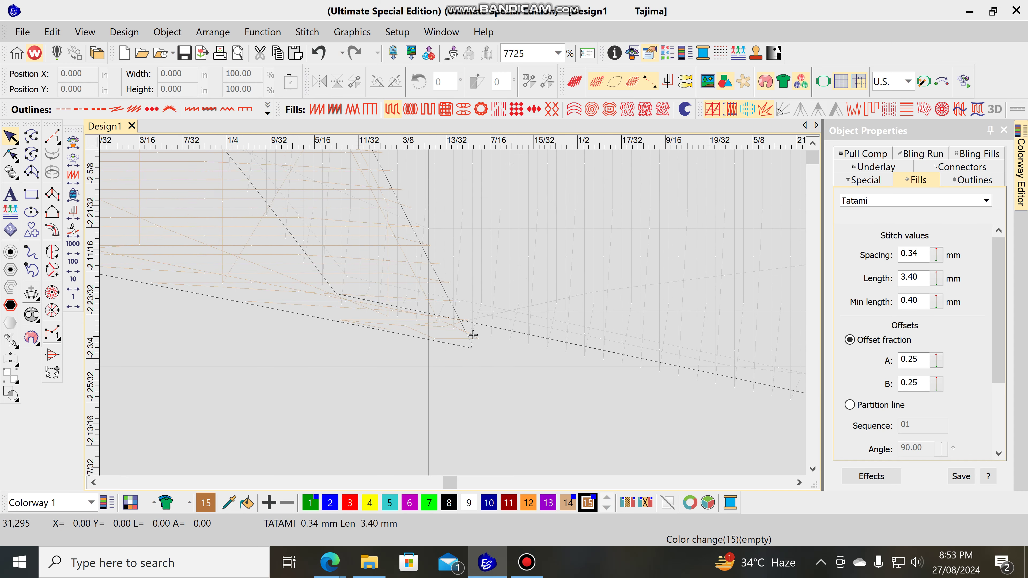
scroll(459, 323, "down", 3)
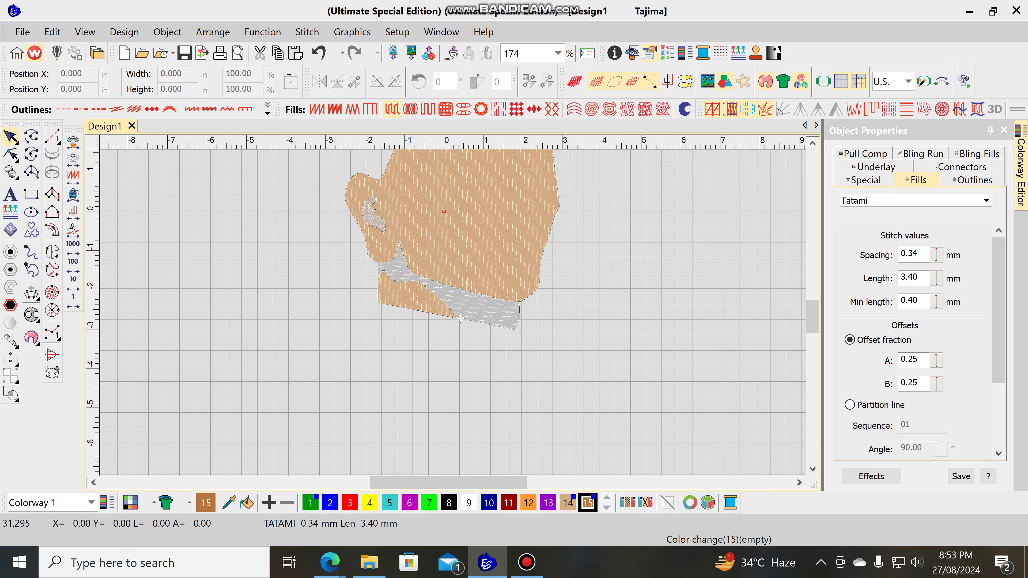
- Travel to the design end, back to the start, then sew the ear function and unsew it
key("End")
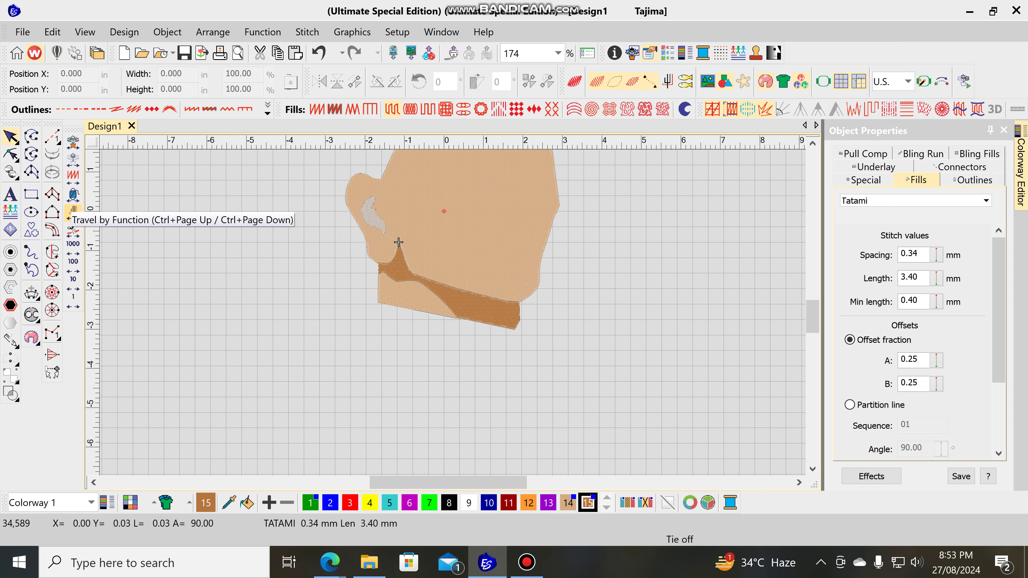
key("Home")
key("ctrl+Page_Down")
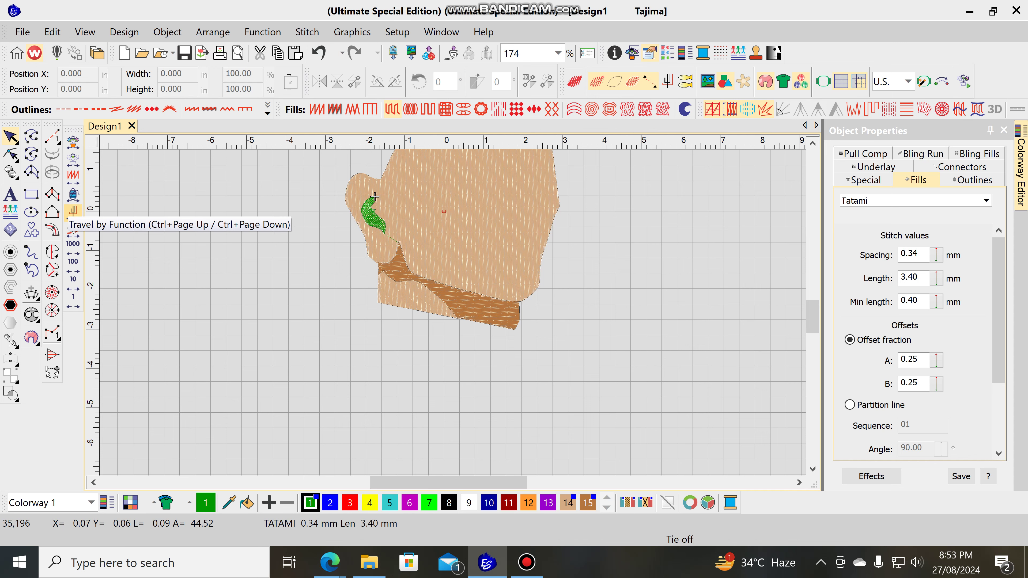
key("ctrl+Page_Up")
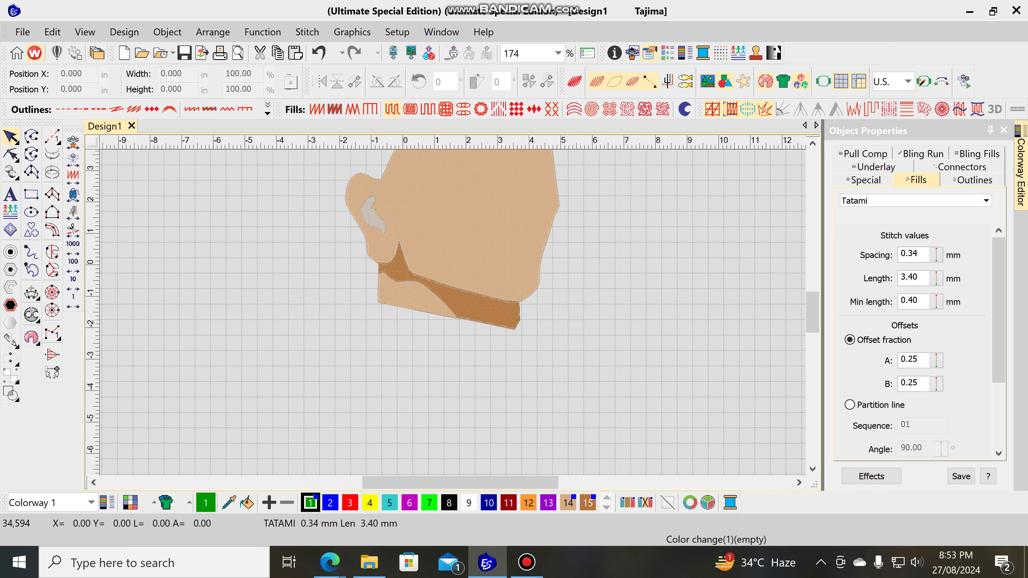
scroll(384, 295, "down", 2)
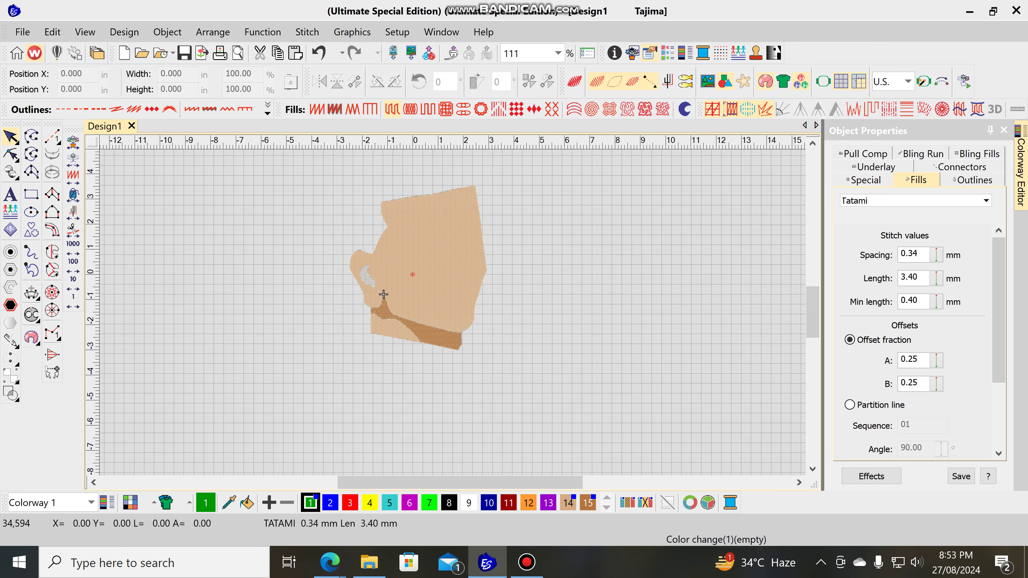
scroll(351, 308, "up", 3)
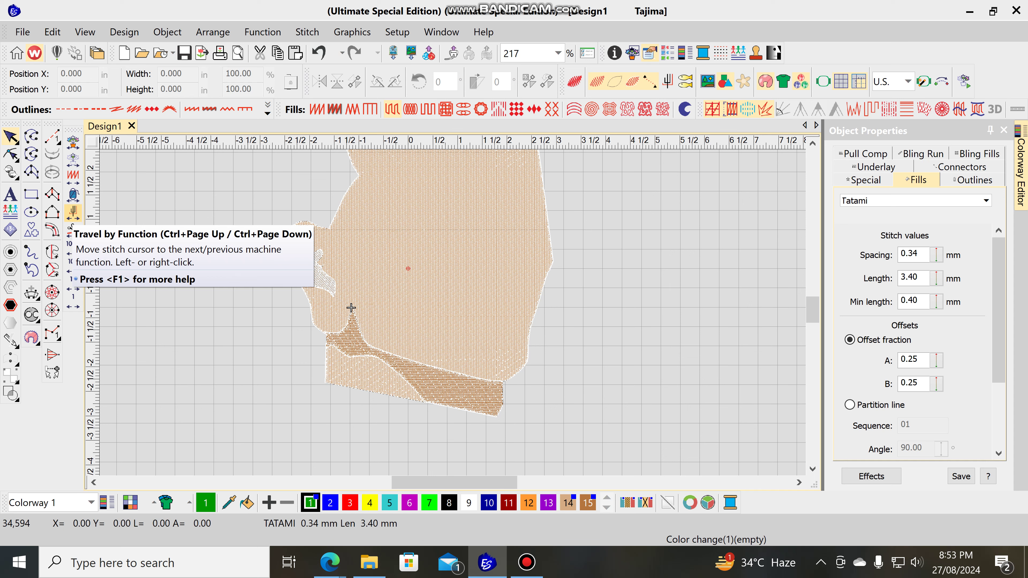
- Show the portrait backdrop with stitches hidden so only outlines appear, then select the Run tool
key("d")
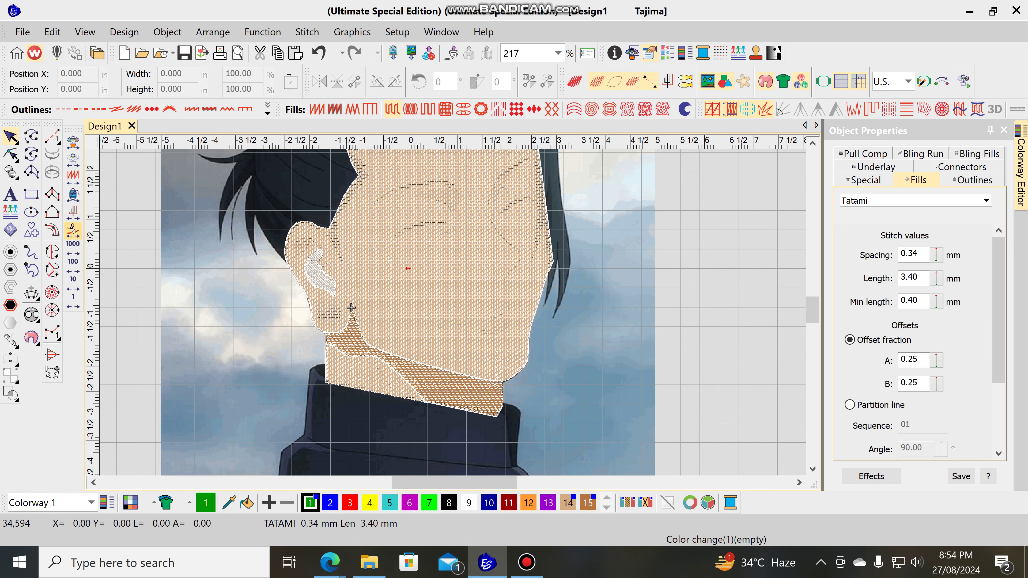
key("s")
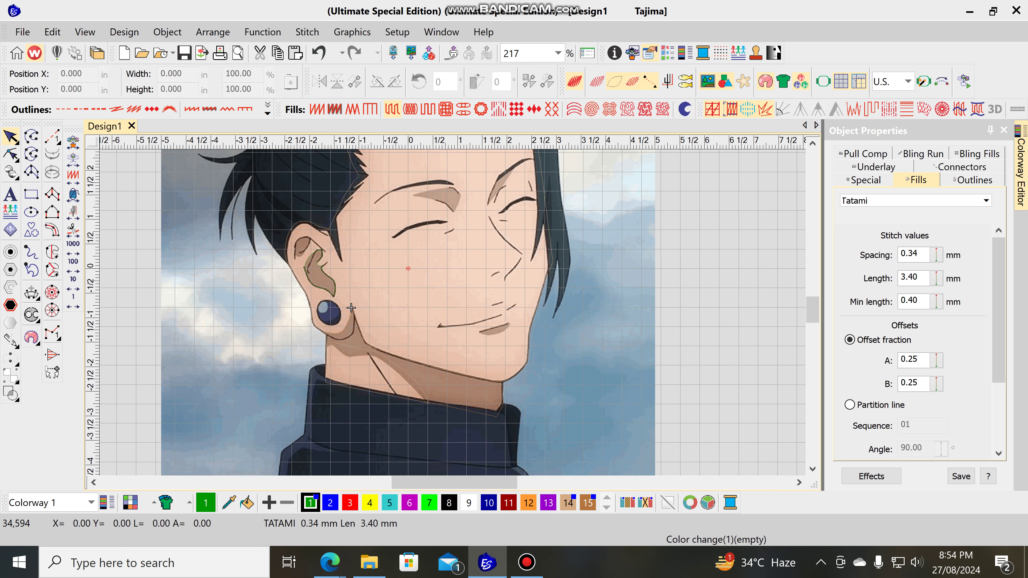
scroll(351, 308, "down", 1)
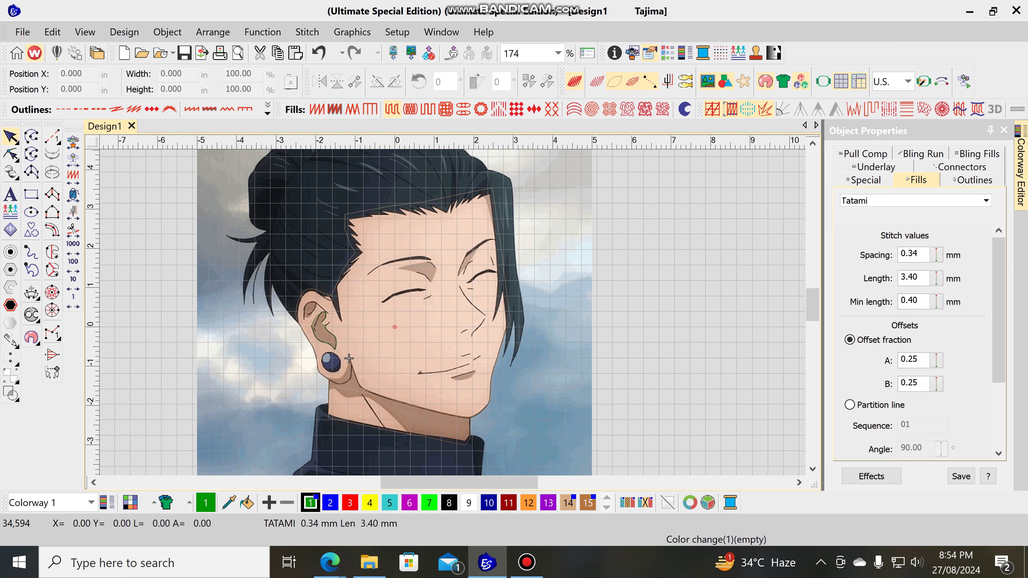
scroll(349, 358, "down", 1)
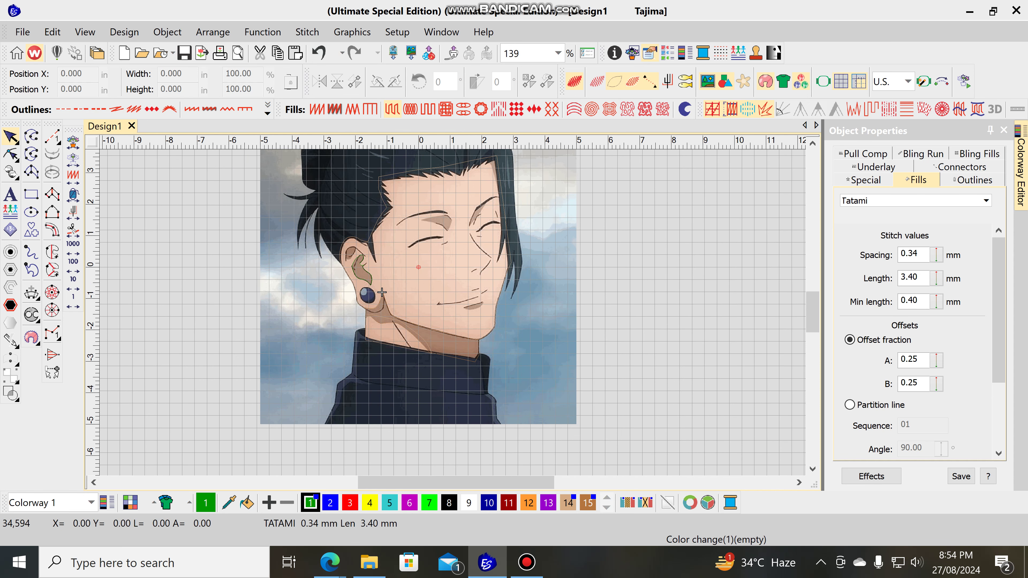
scroll(382, 293, "down", 1)
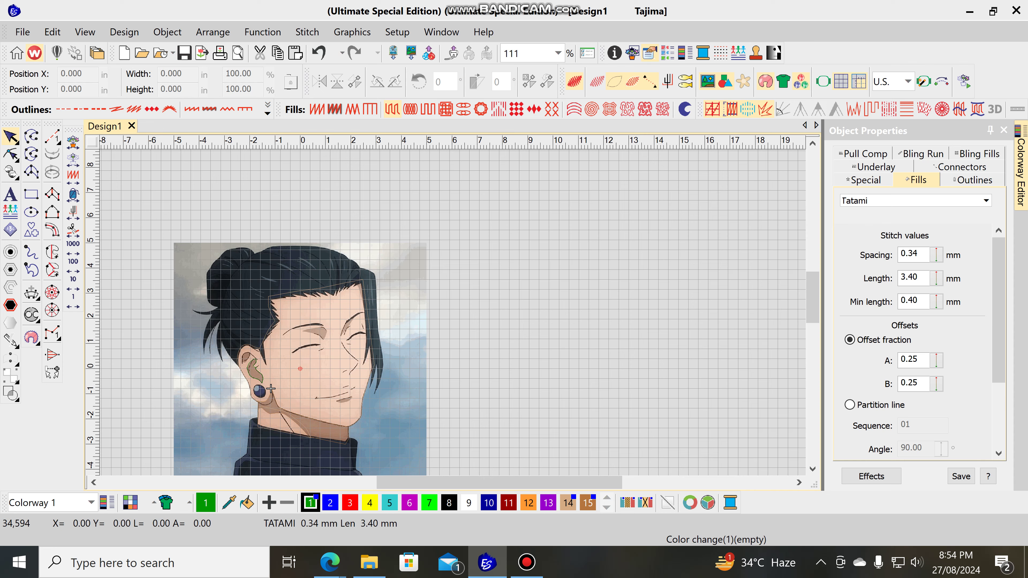
left_click_drag(270, 389, 373, 324)
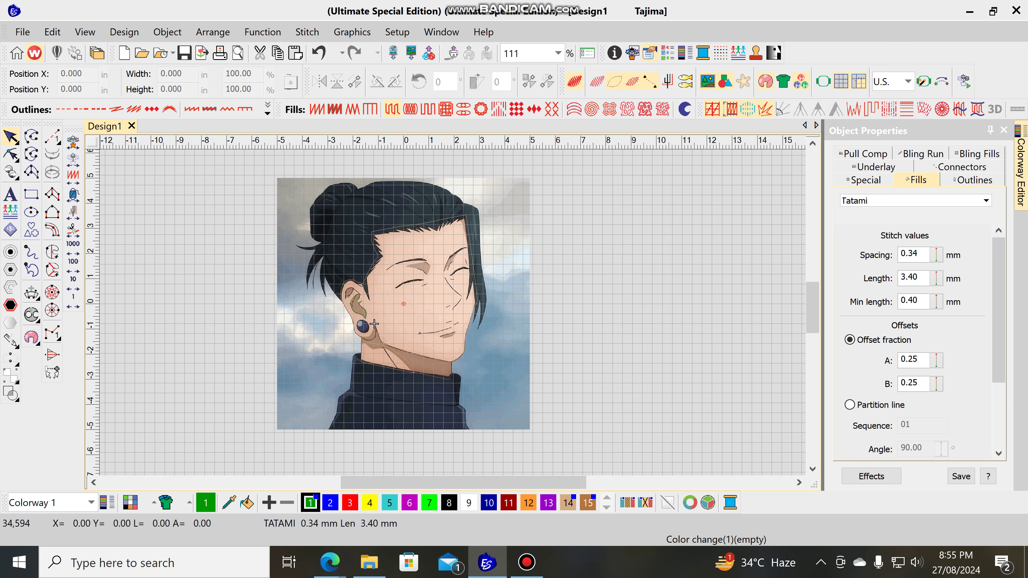
left_click(52, 137)
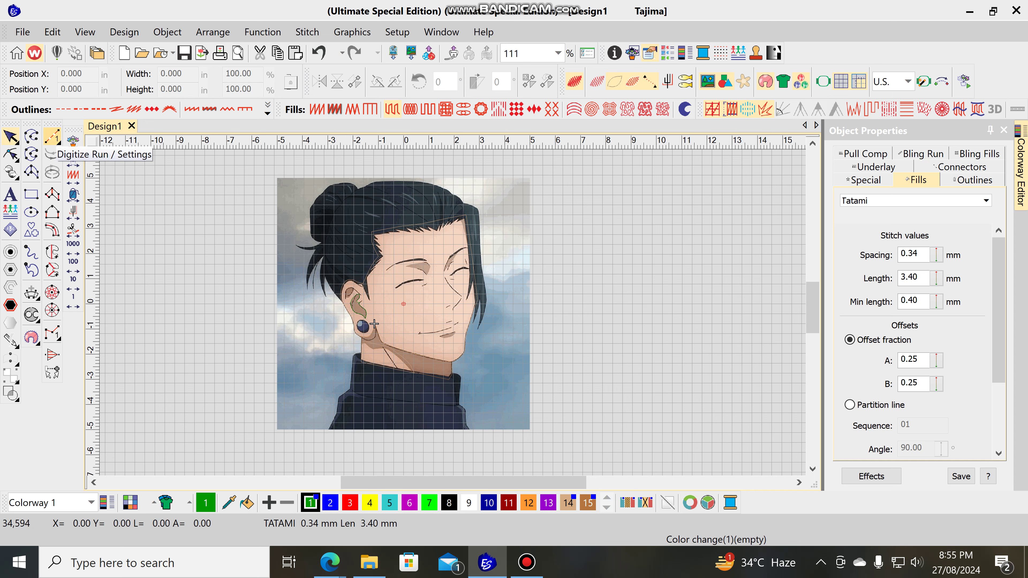
left_click(58, 142)
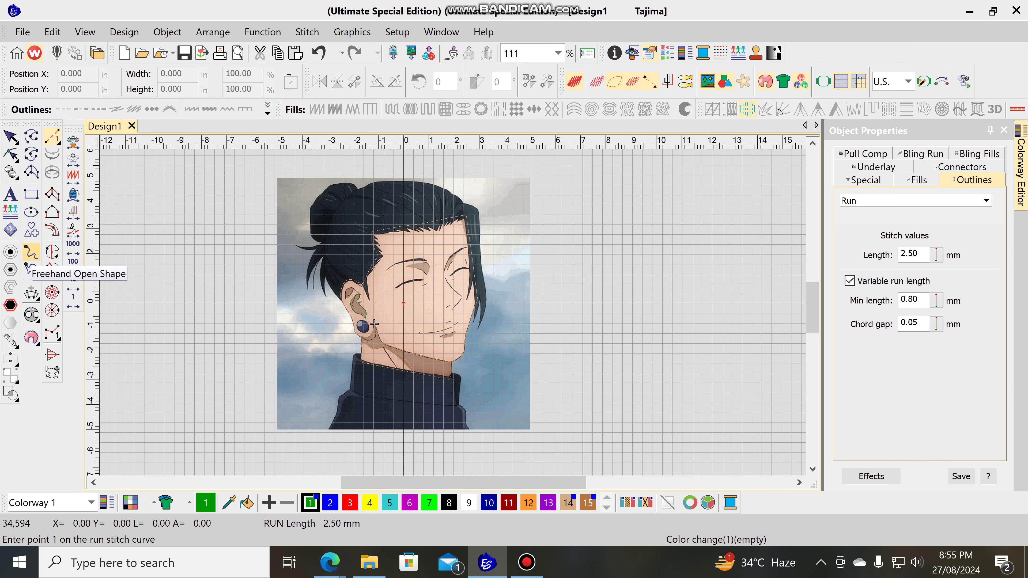
left_click(31, 252)
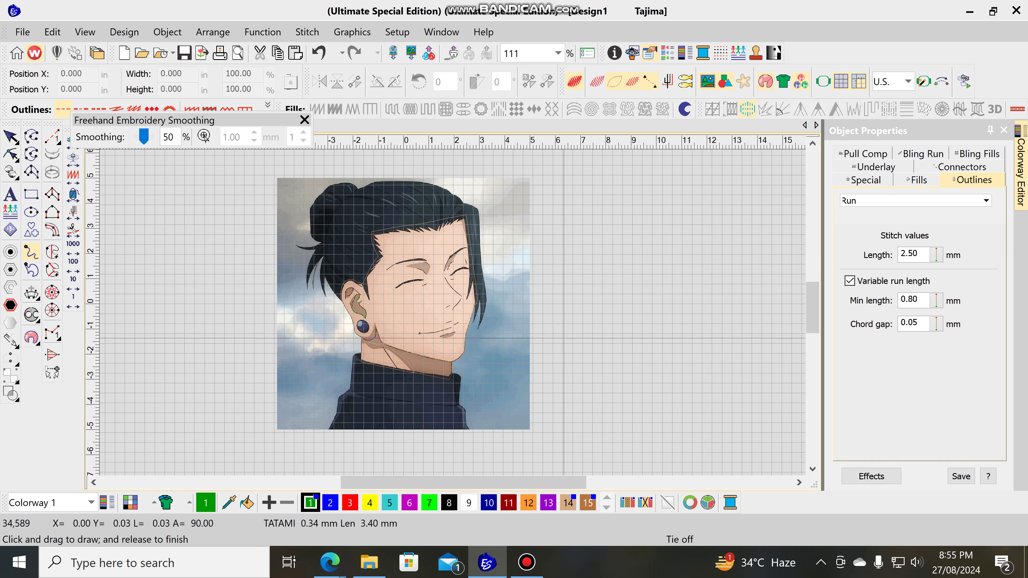
left_click_drag(630, 345, 626, 423)
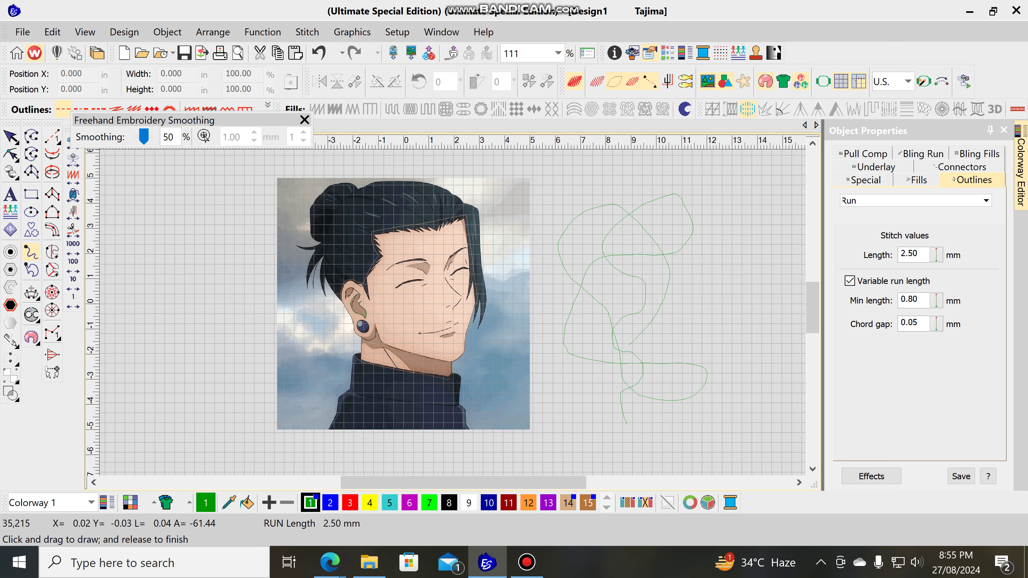
key("Escape")
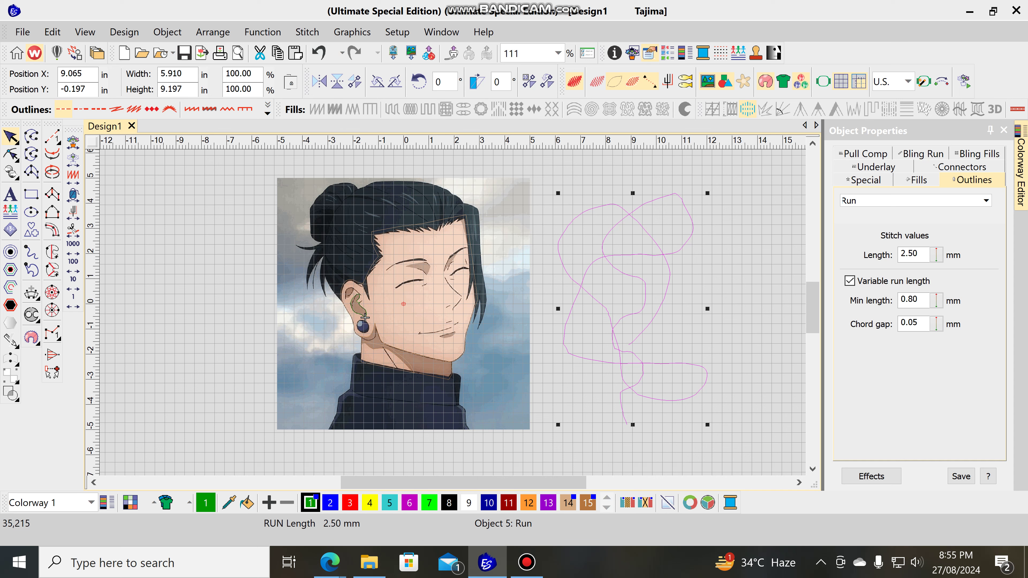
key("Delete")
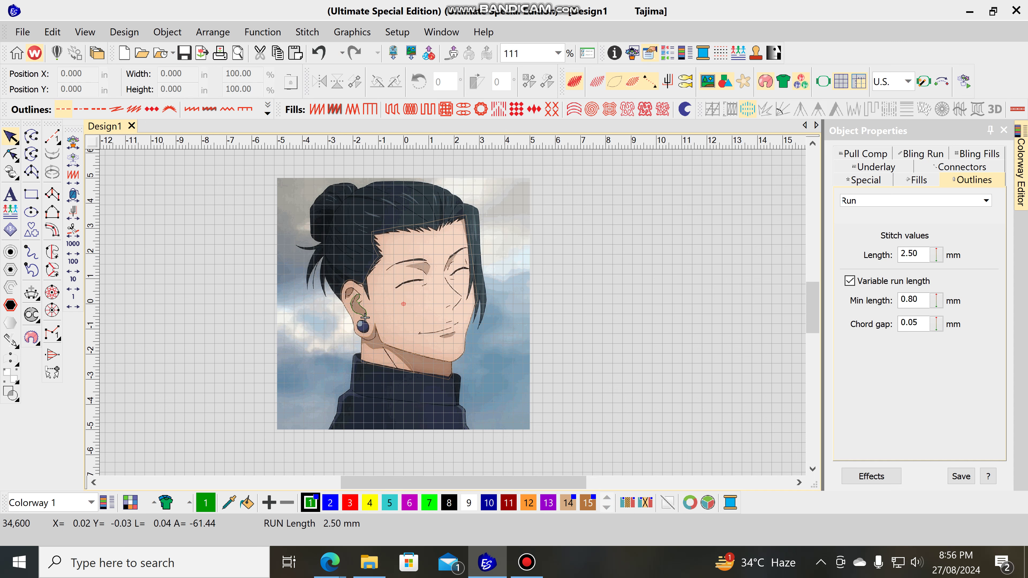
- Zoom in on the dark neck crease below the ear and select the Complex Fill tool
scroll(365, 318, "up", 6)
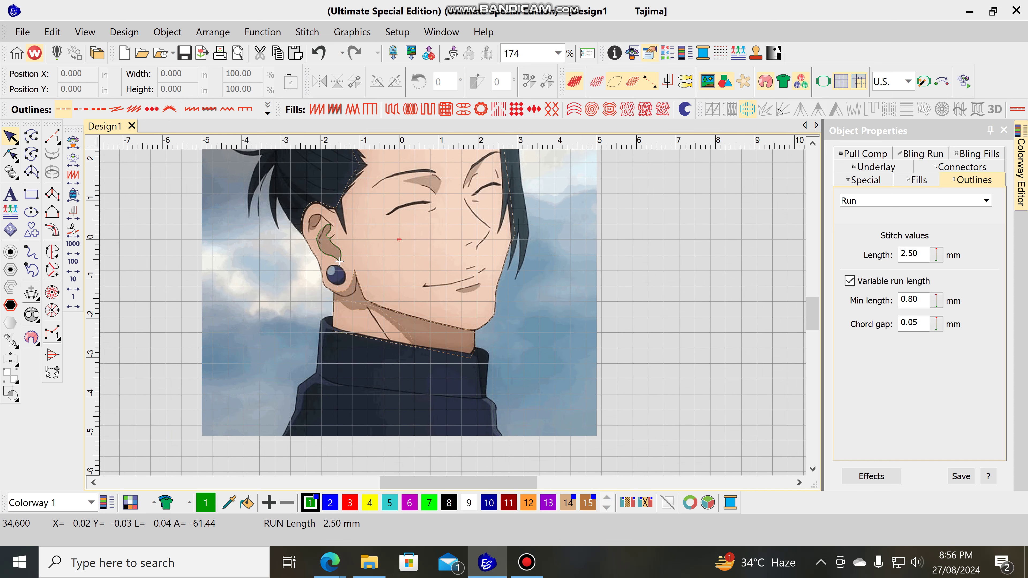
scroll(179, 187, "down", 2)
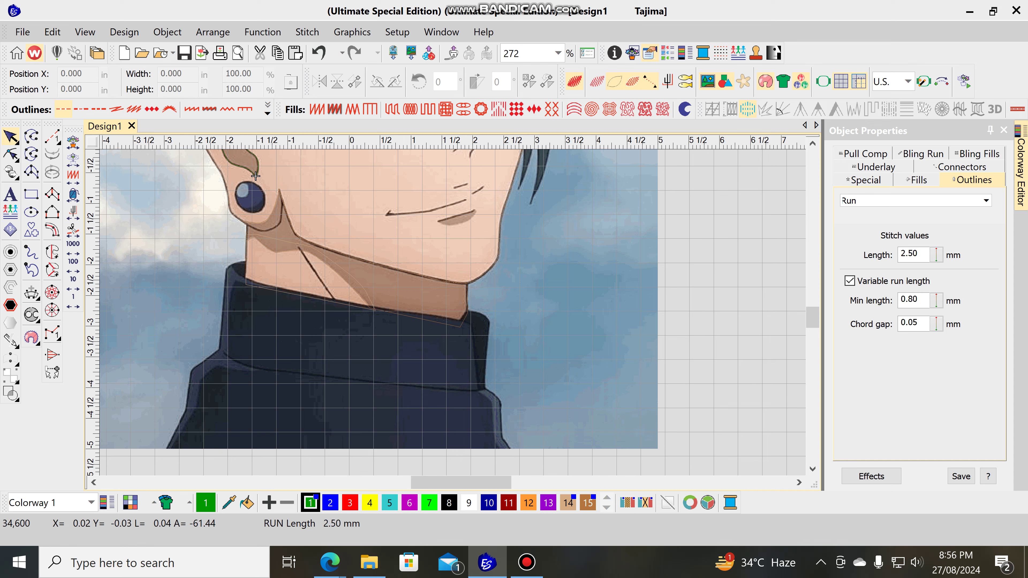
scroll(255, 175, "up", 1)
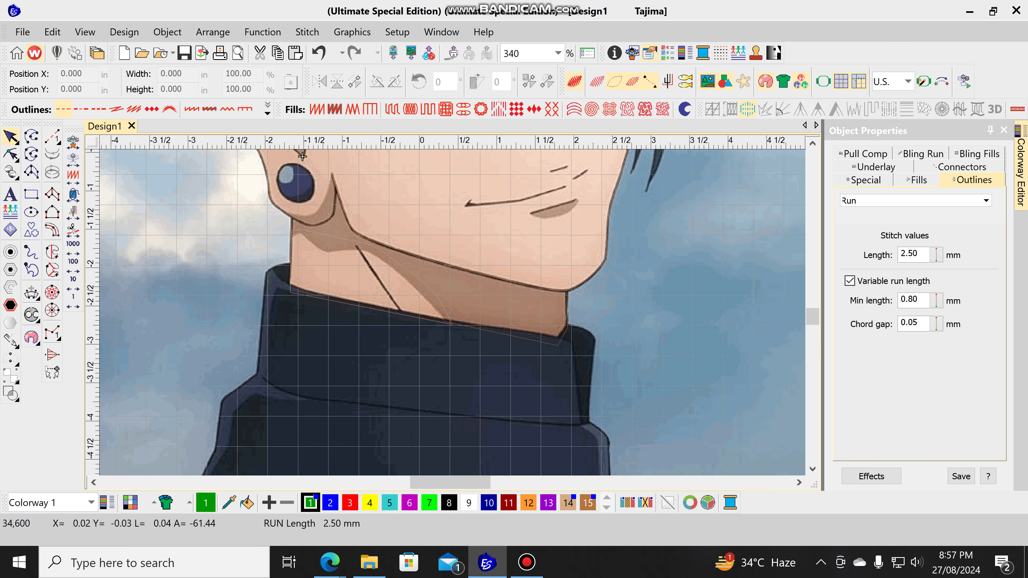
scroll(302, 155, "down", 1)
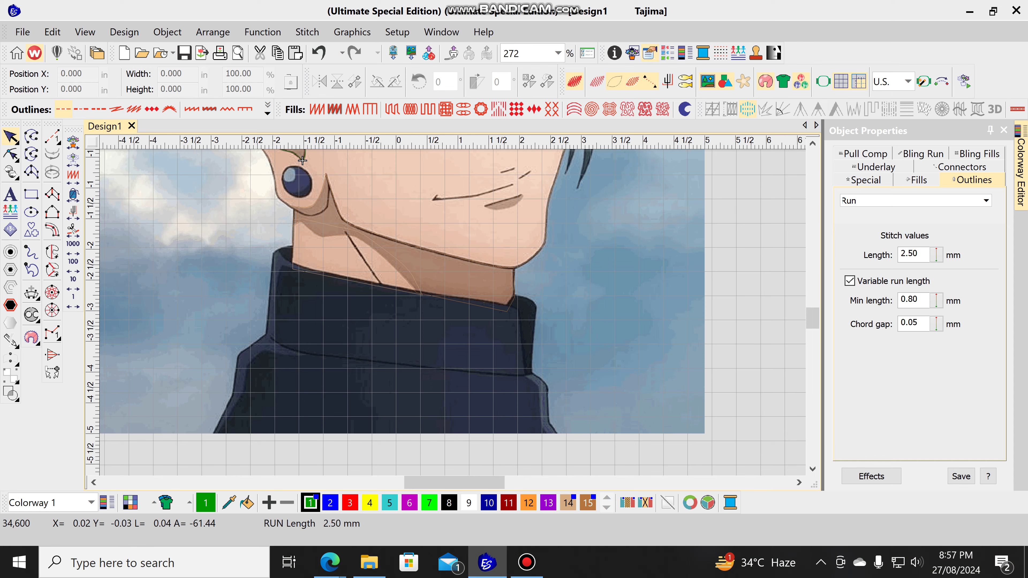
scroll(302, 160, "up", 2)
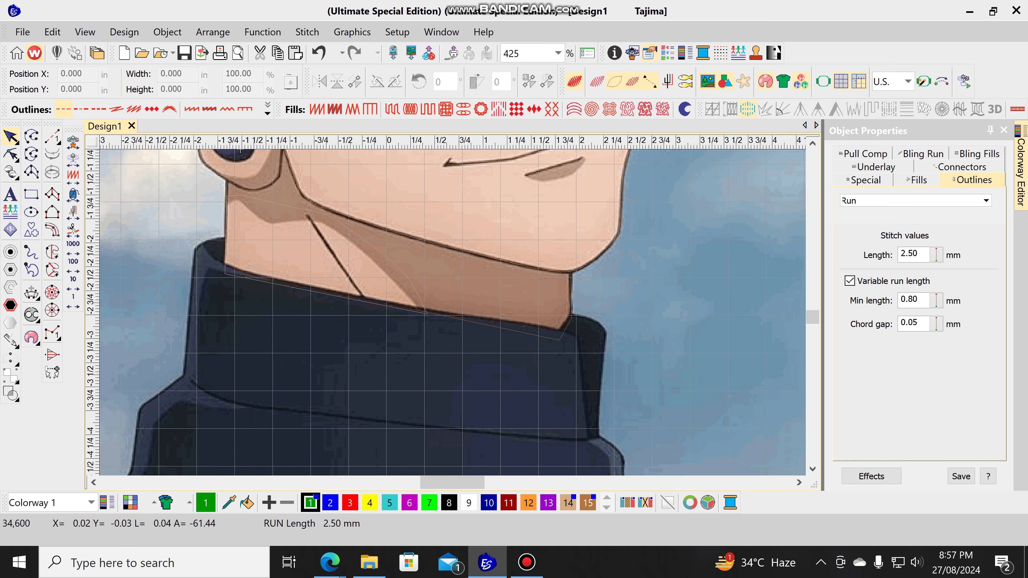
scroll(187, 152, "up", 2)
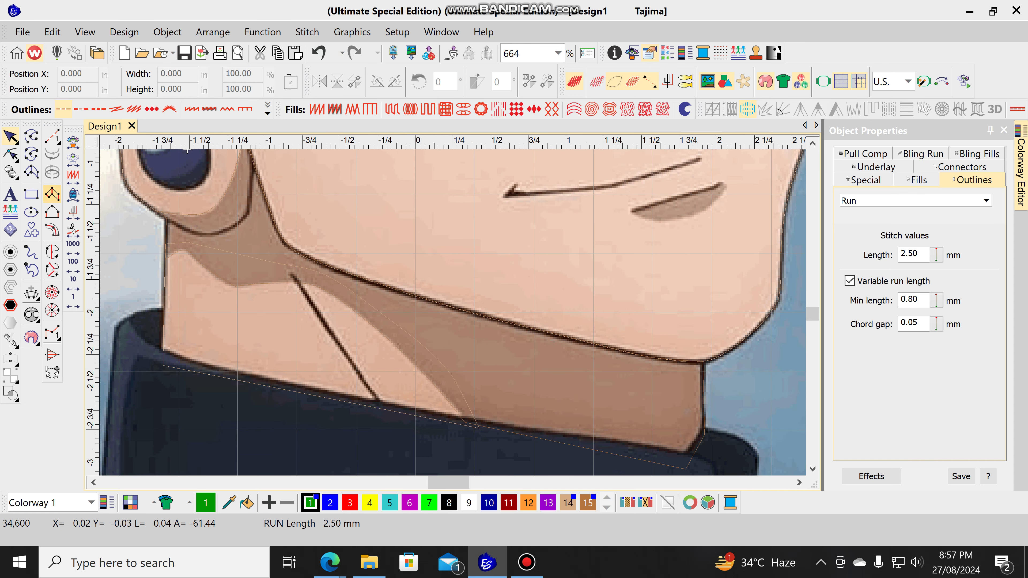
left_click(52, 194)
scroll(452, 312, "up", 1)
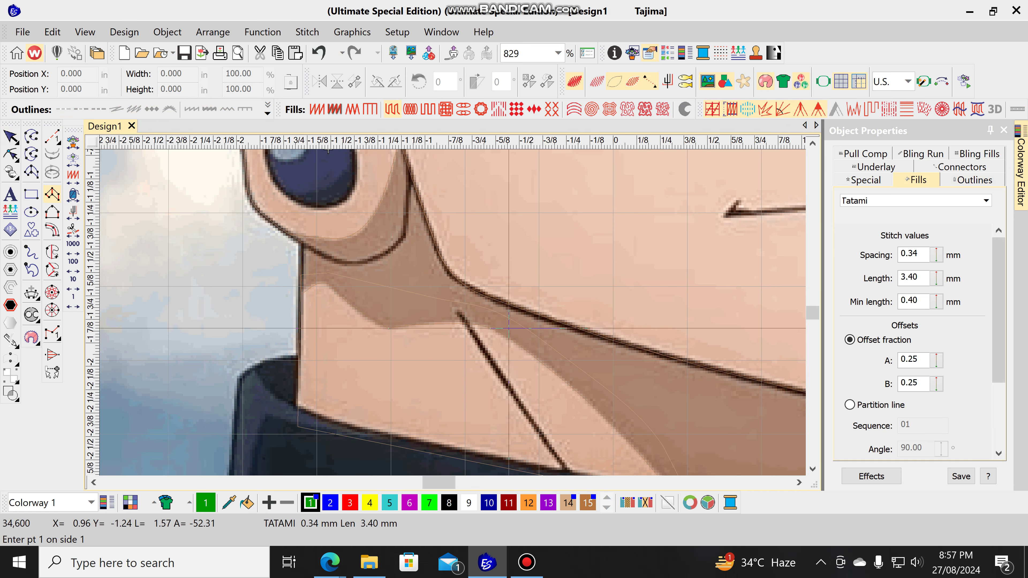
- Abandon the started crease shape and switch the fill to Satin with auto spacing off
left_click(458, 311)
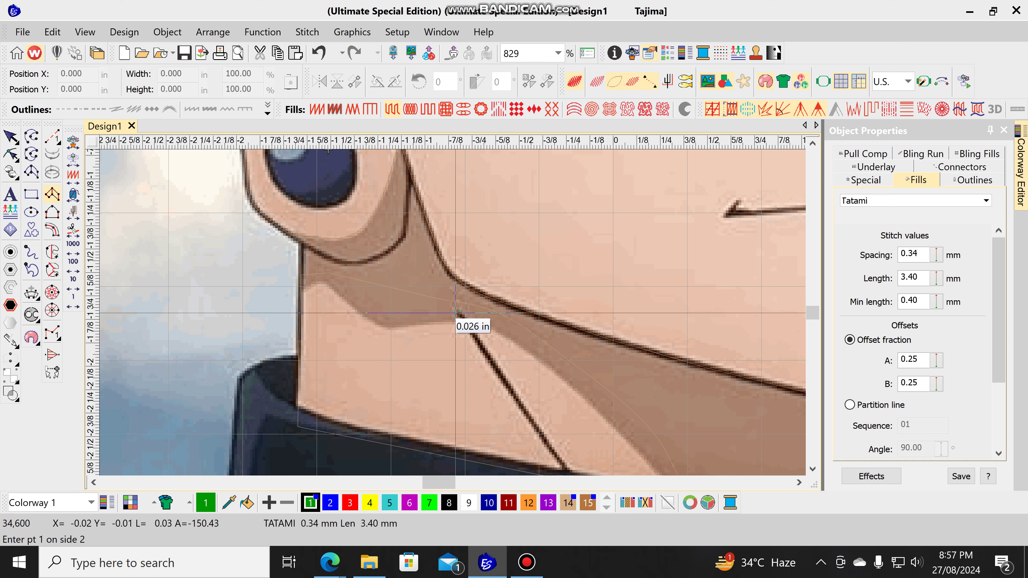
left_click(457, 312)
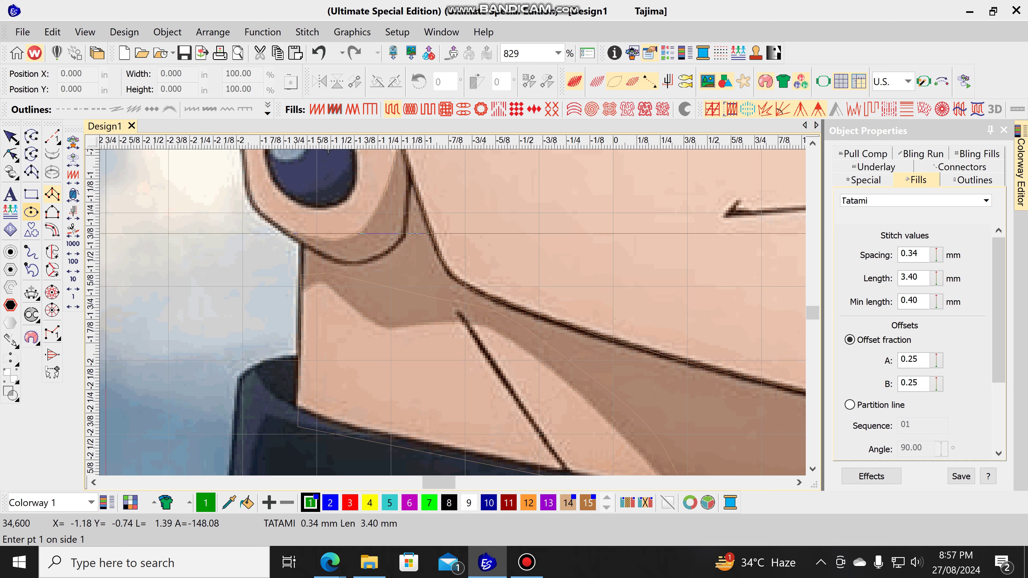
left_click(52, 193)
left_click(317, 109)
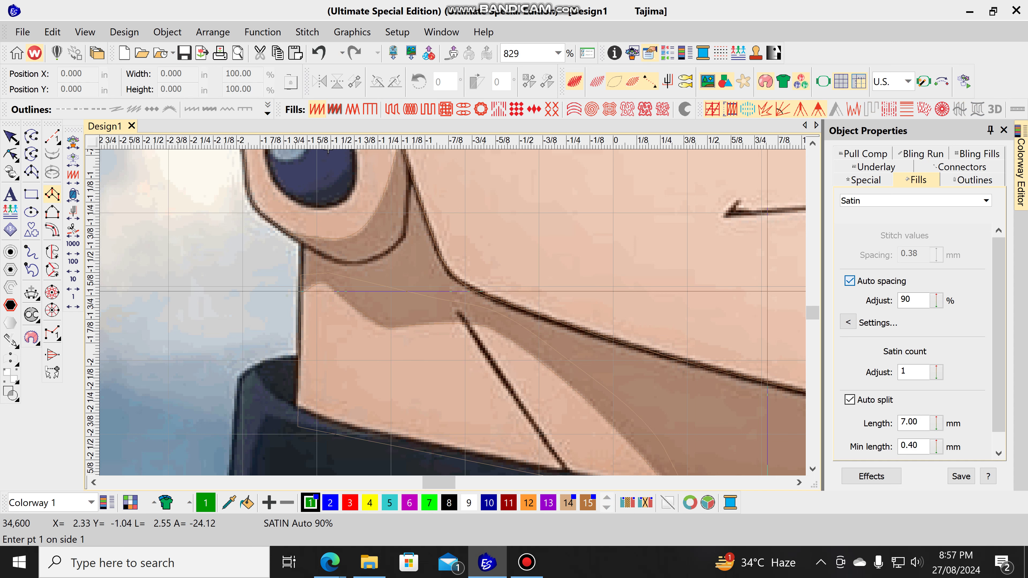
left_click(850, 281)
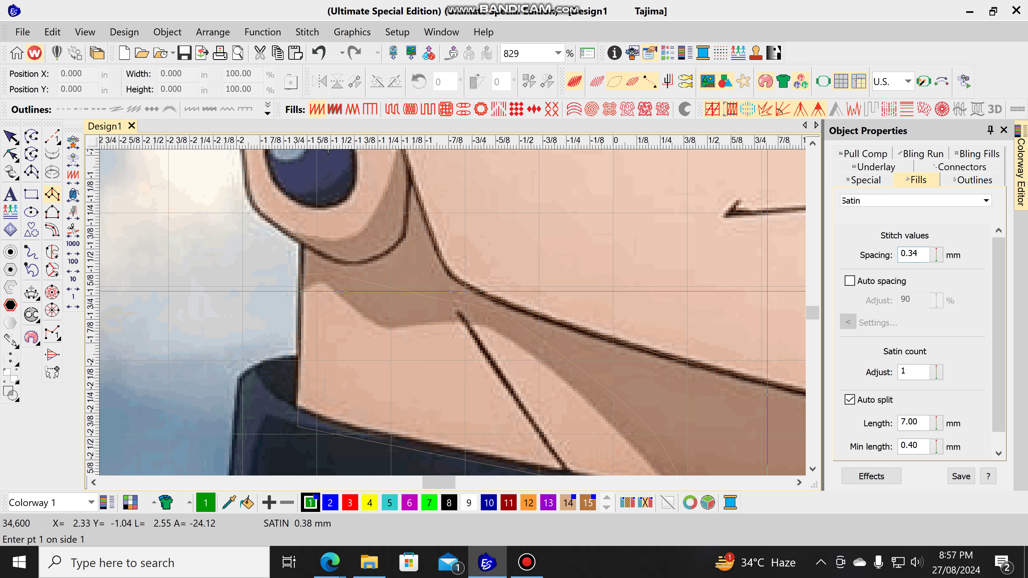
- Turn off First underlay for the satin fill and open Save to Template
key("ctrl+Tab")
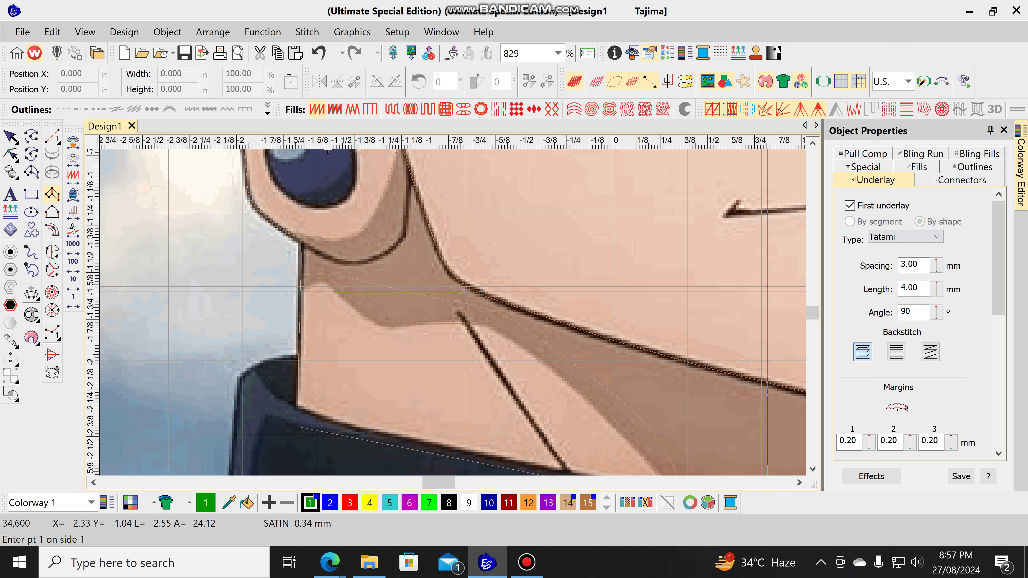
left_click(850, 205)
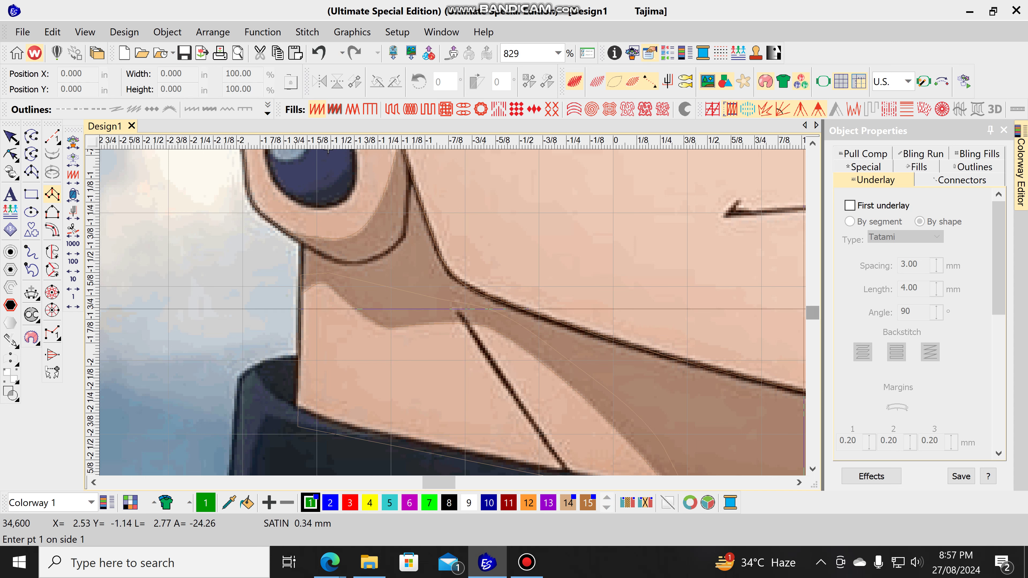
left_click(917, 167)
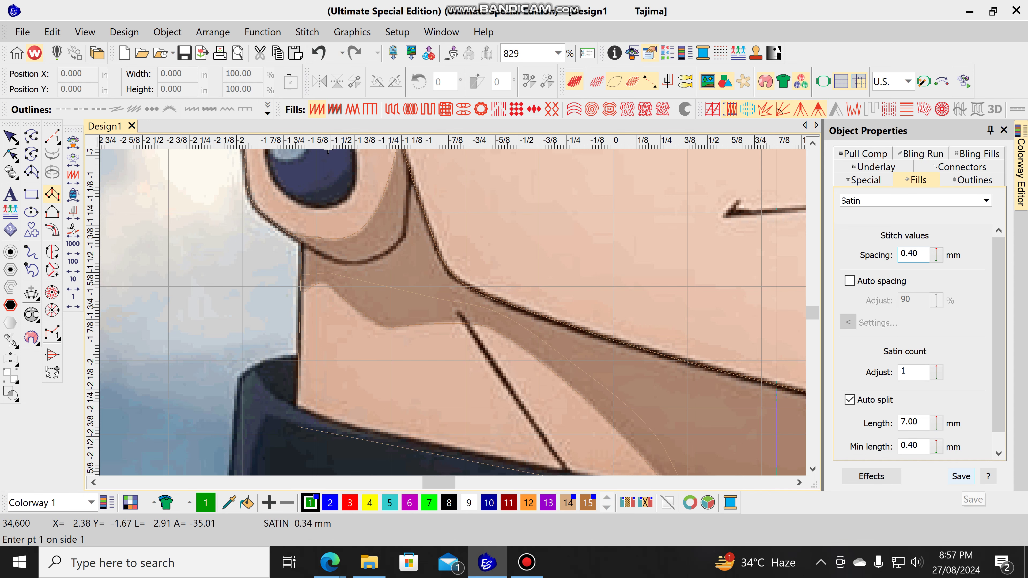
scroll(475, 274, "down", 3)
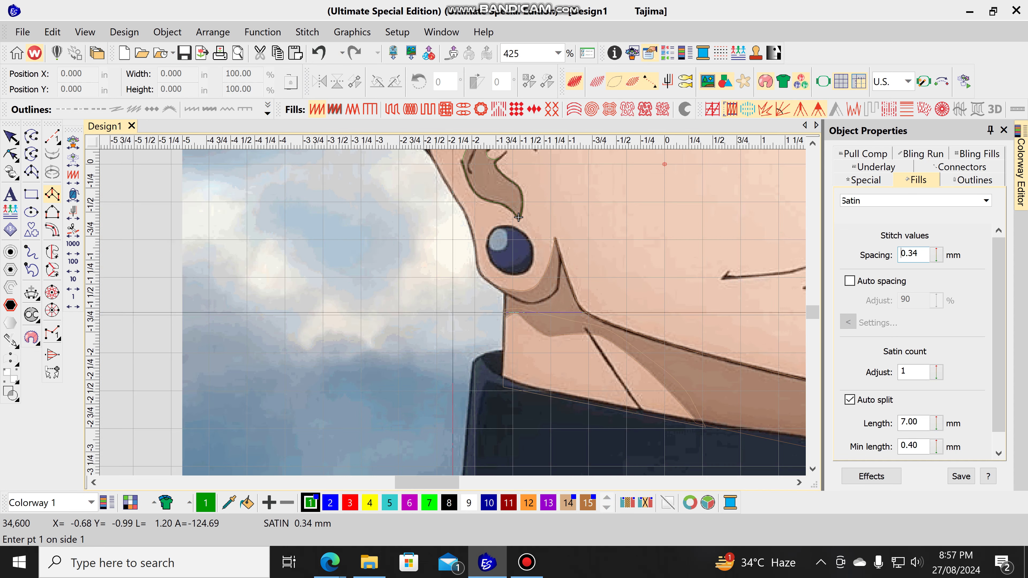
scroll(476, 274, "down", 3)
scroll(658, 310, "up", 3)
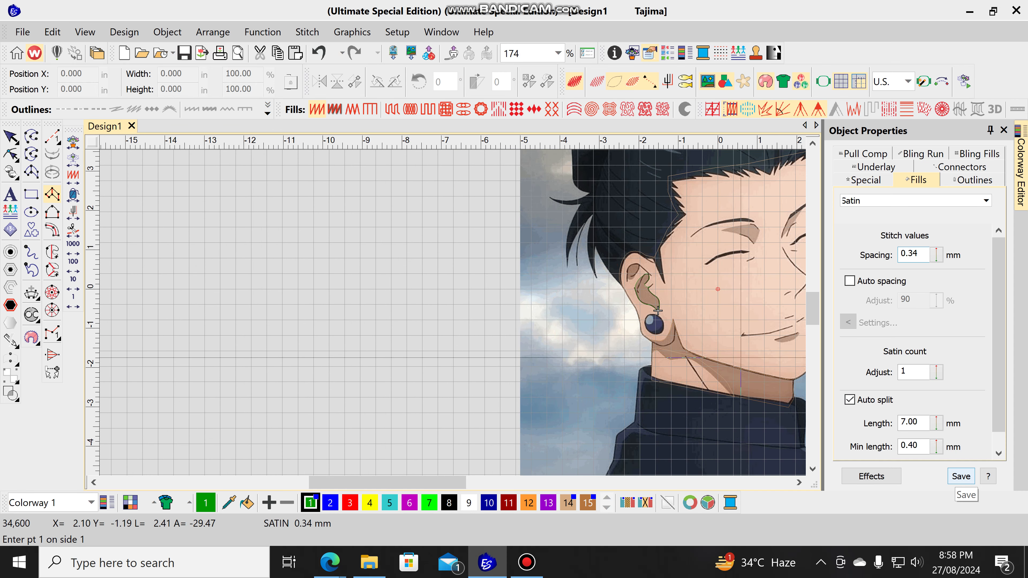
left_click(961, 476)
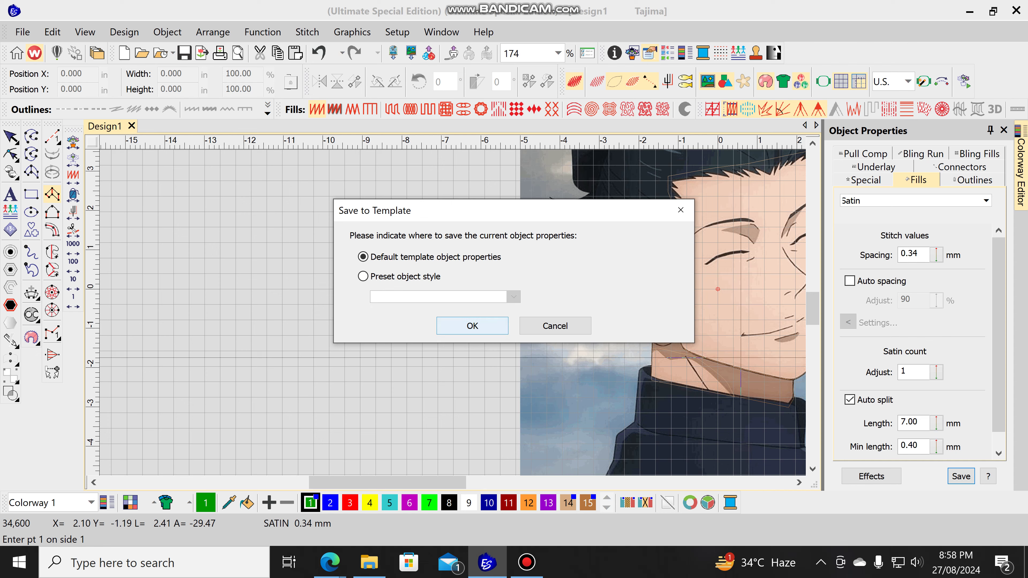
- Save the satin settings to the Default template, zoom into the neck, and apply 0.40 mm spacing
key("Return")
key("Return")
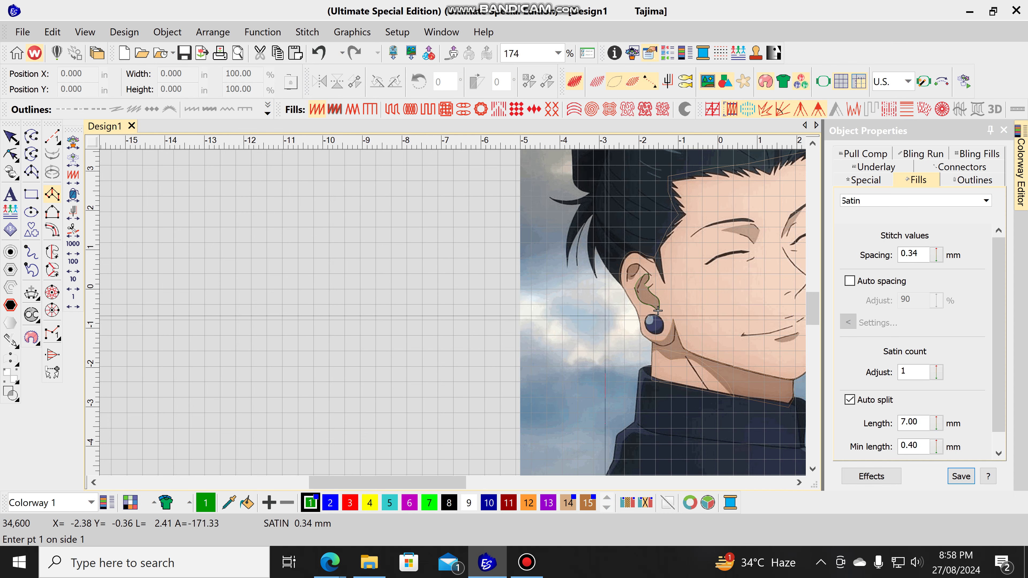
scroll(429, 292, "up", 2)
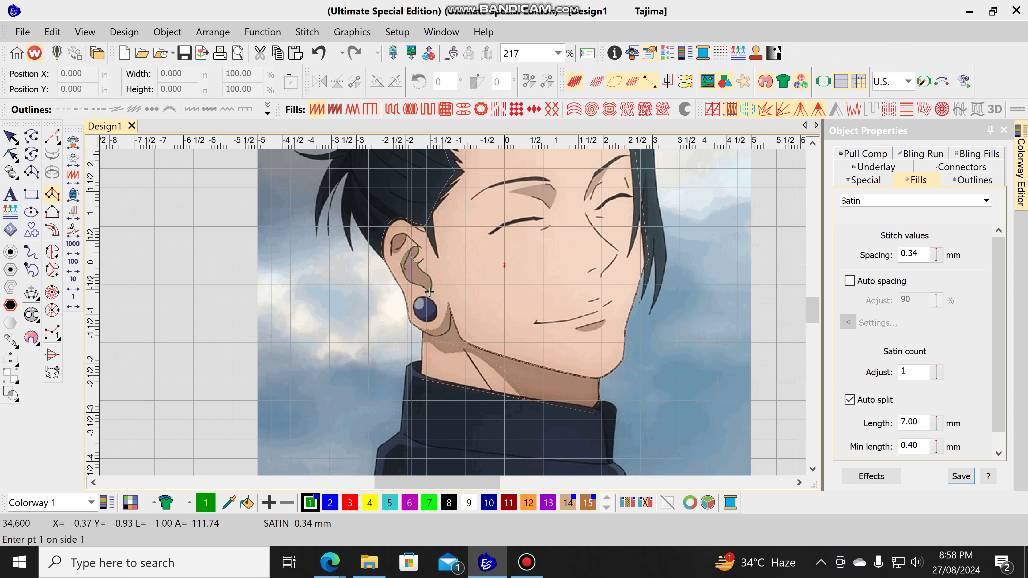
scroll(469, 362, "up", 7)
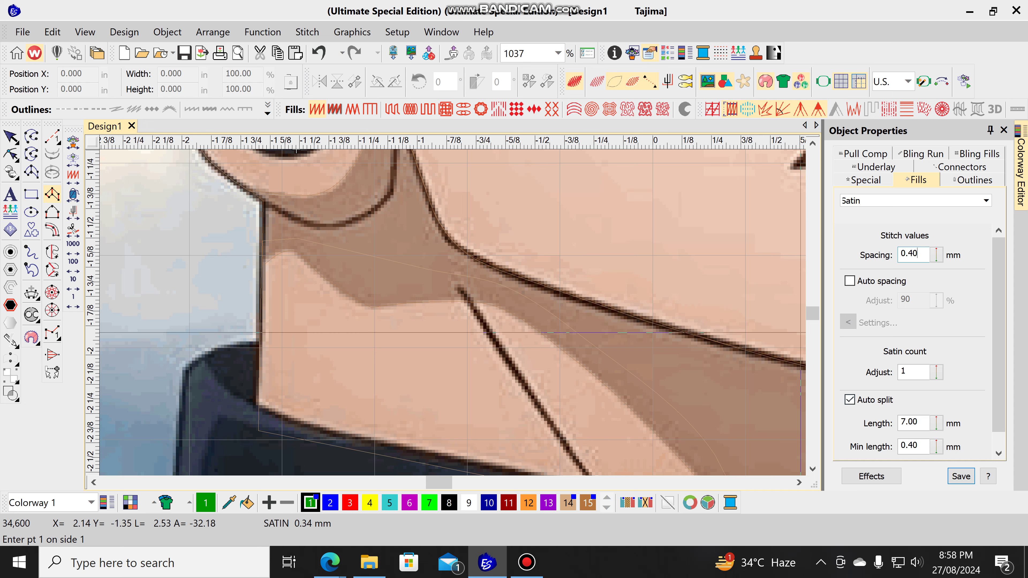
left_click(876, 167)
- Commit the 0.40 mm satin spacing and save it to the default template, accepting the warning
left_click(916, 167)
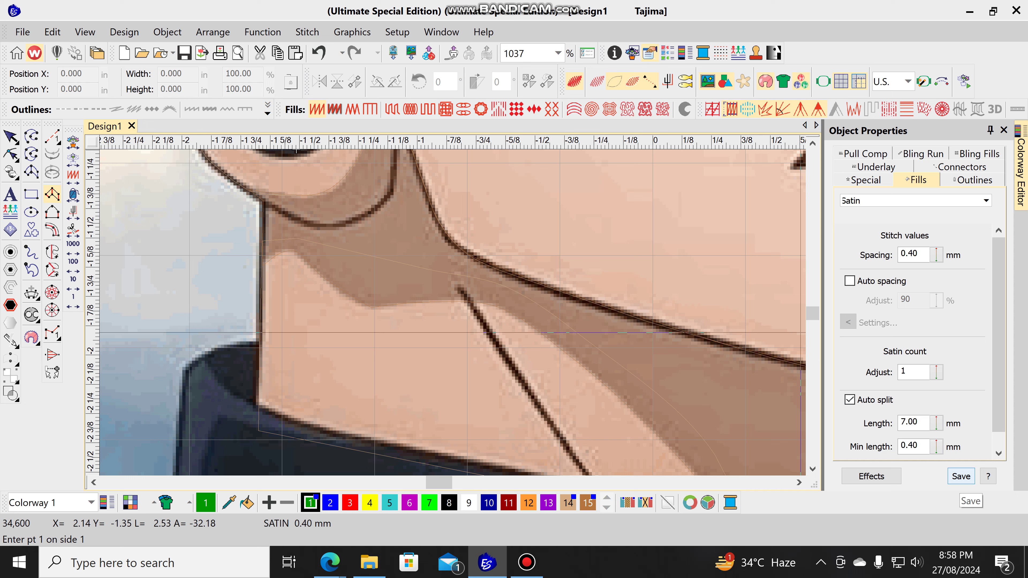
left_click(961, 476)
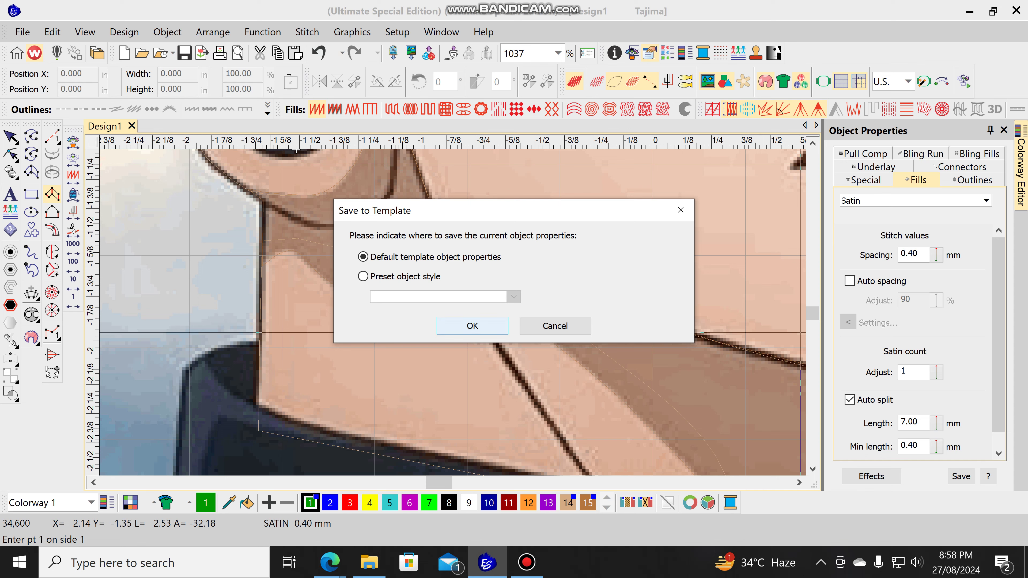
left_click(473, 325)
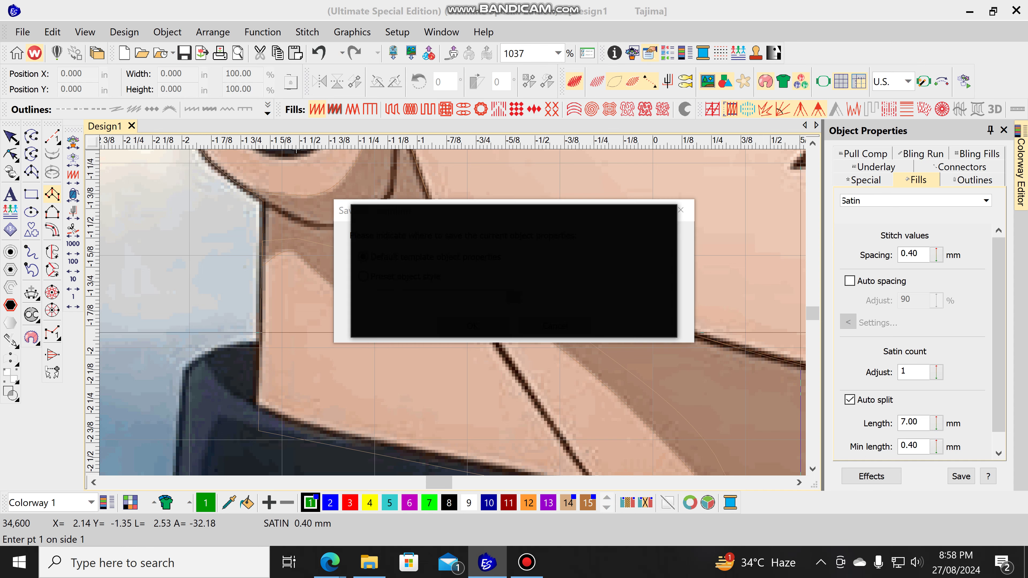
left_click(554, 313)
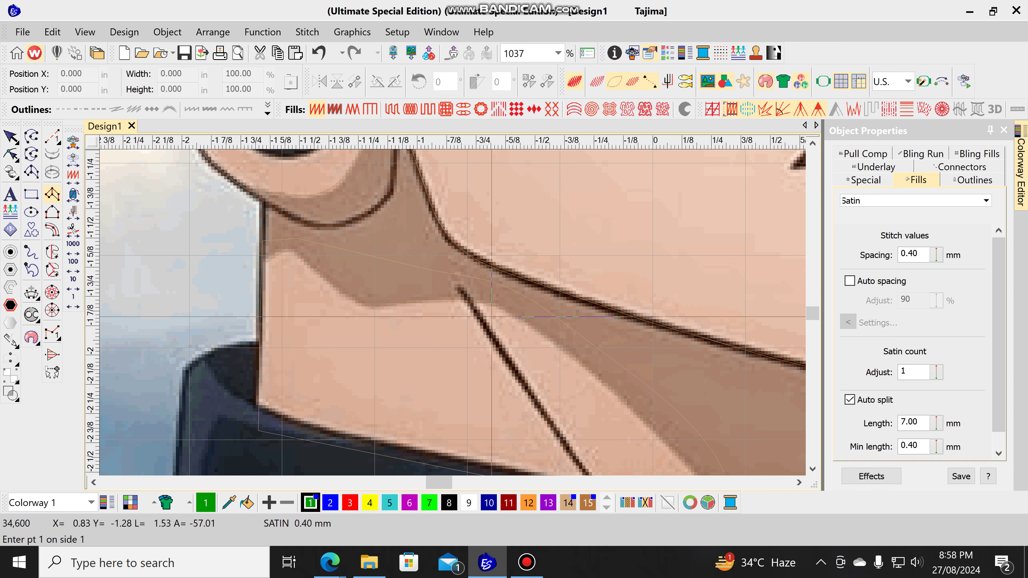
- Start a new satin shape, placing its first point at the top of the neck crease
key("Escape")
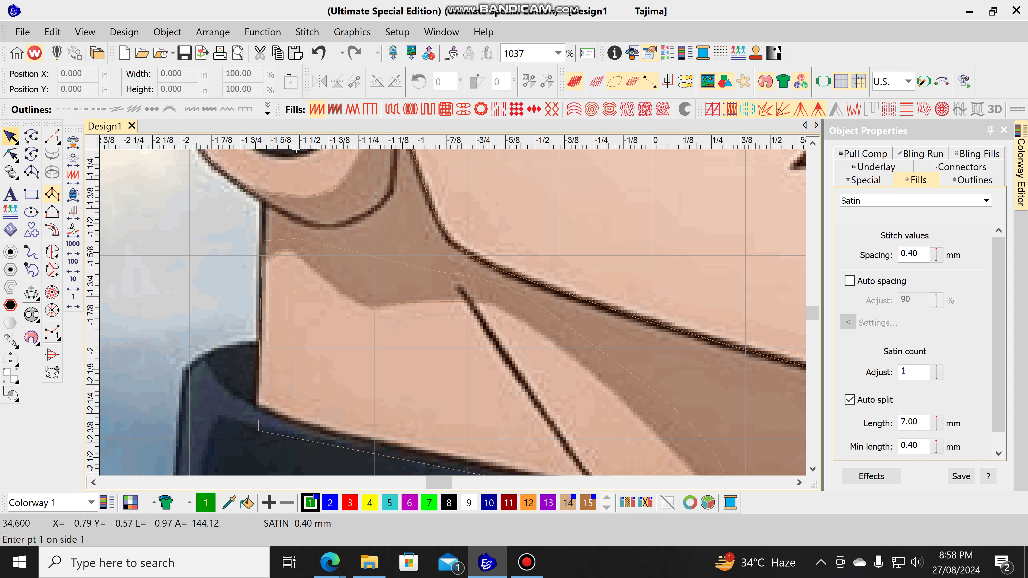
left_click(52, 194)
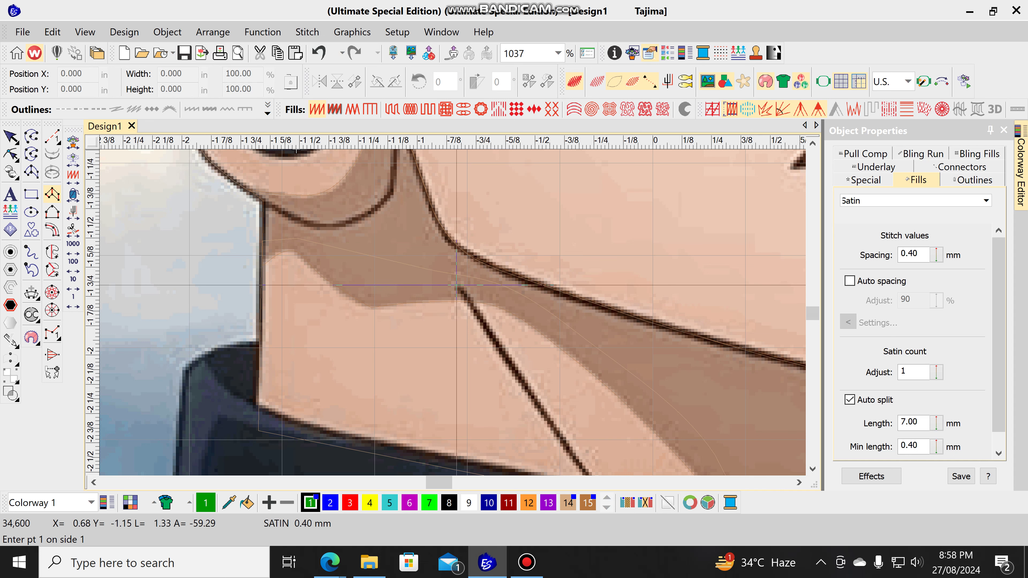
left_click(459, 285)
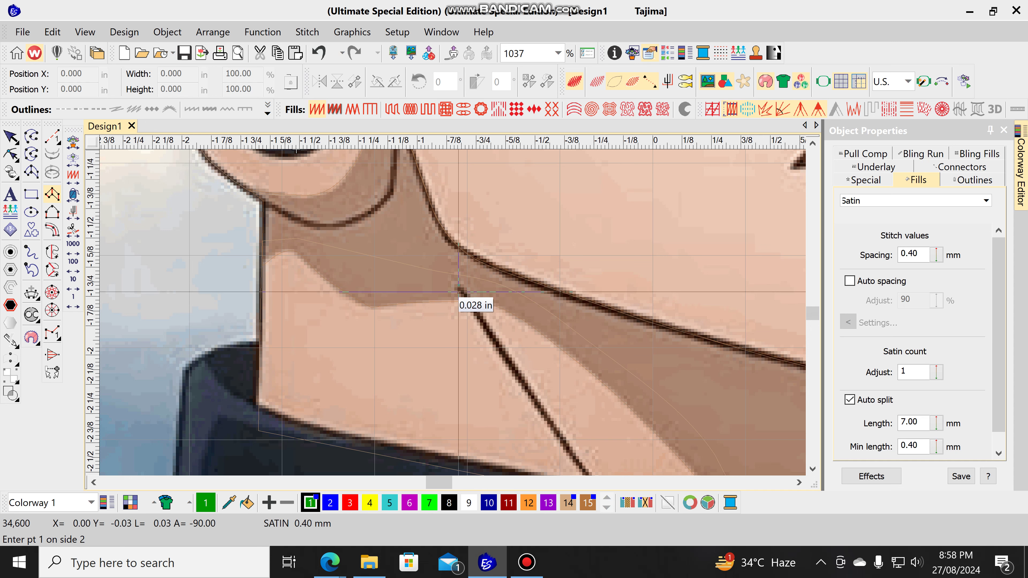
key("BackSpace")
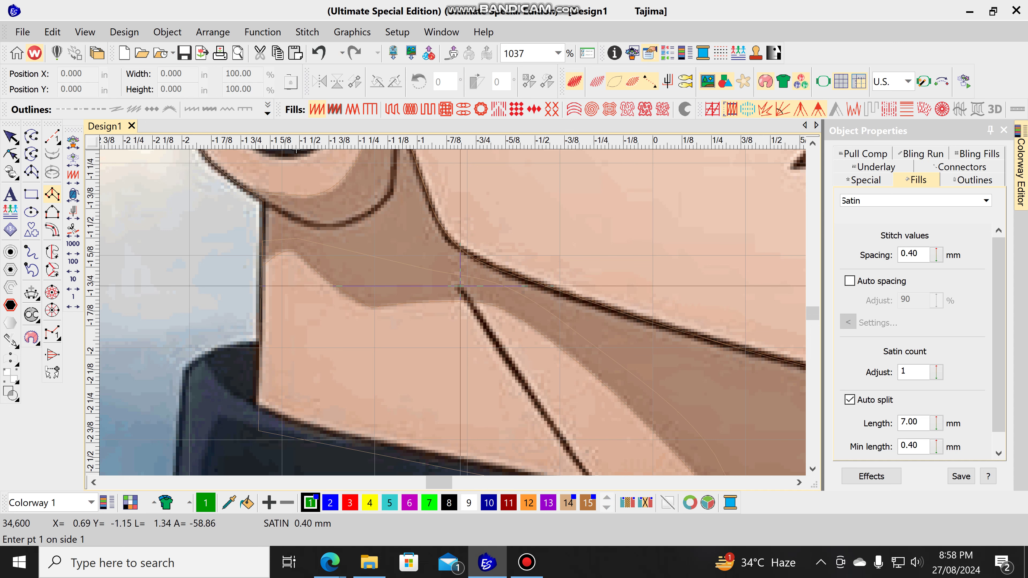
left_click(460, 286)
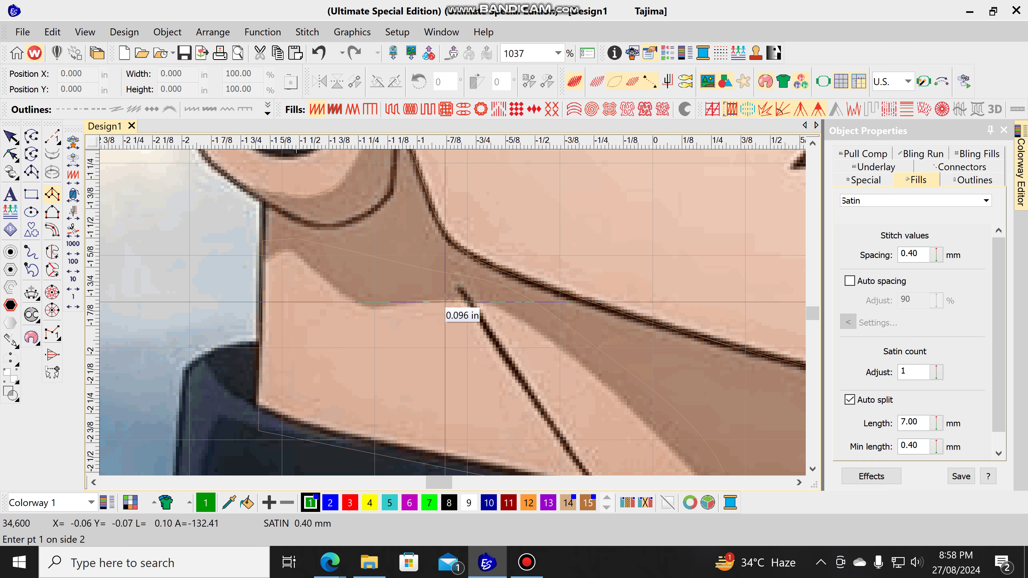
scroll(445, 301, "up", 2)
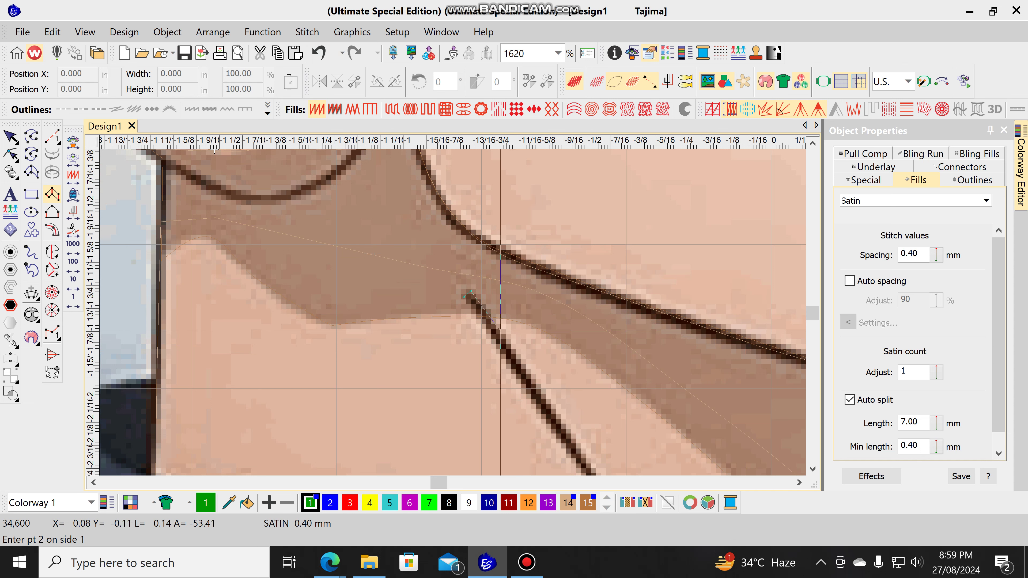
- Place paired satin side points down the upper part of the neck crease
left_click(501, 331)
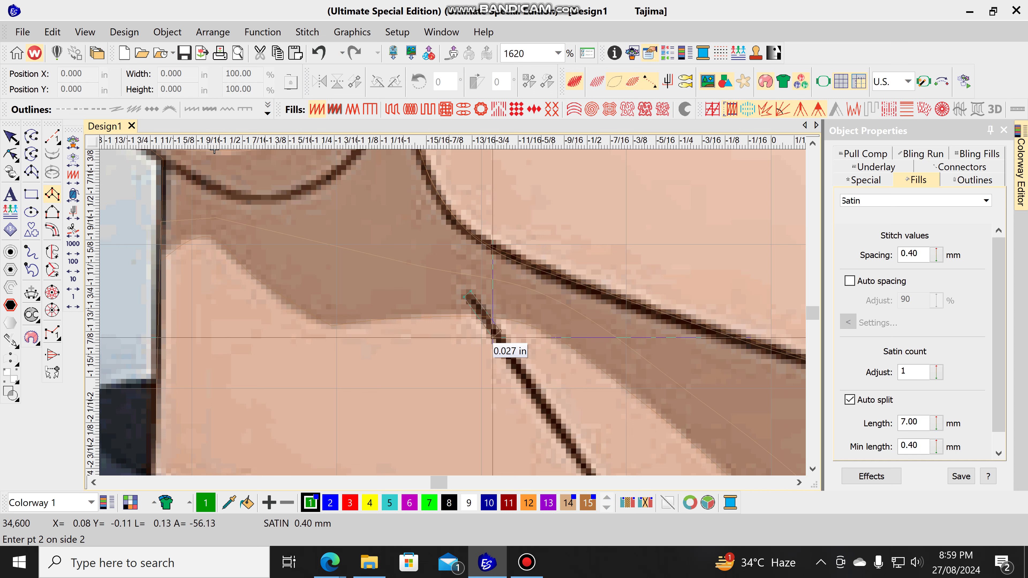
left_click(493, 337)
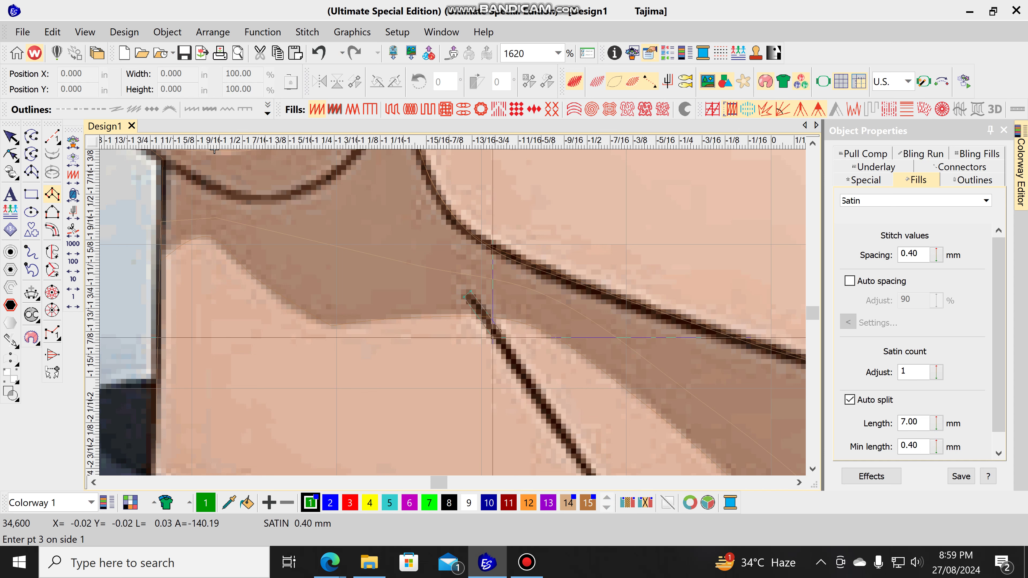
left_click(537, 385)
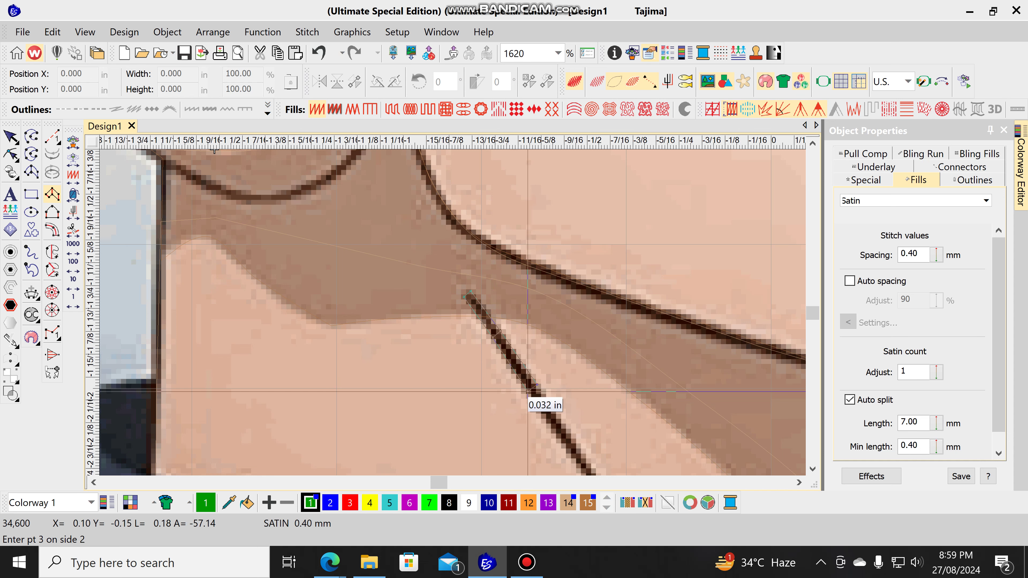
left_click(526, 391)
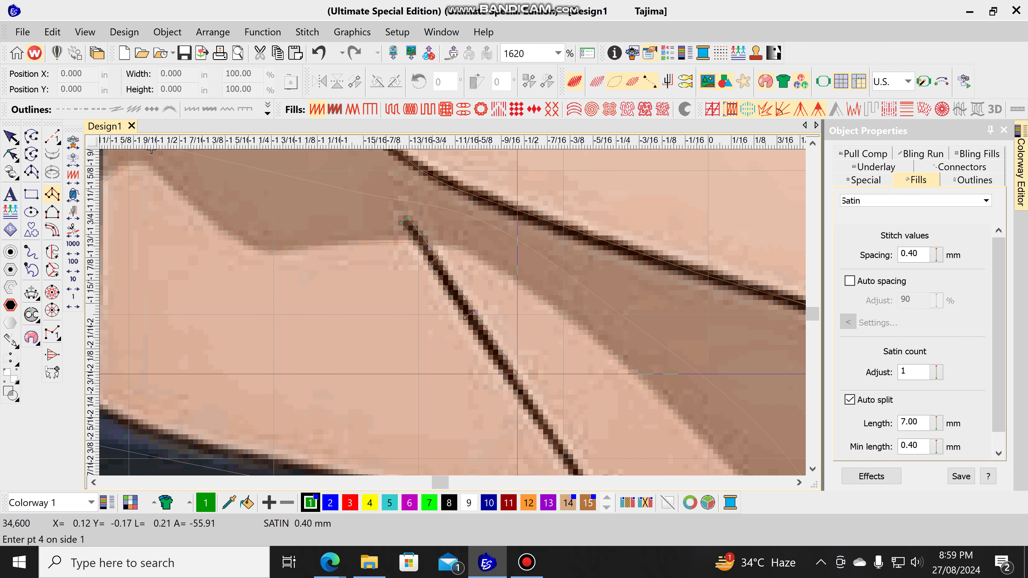
left_click(514, 375)
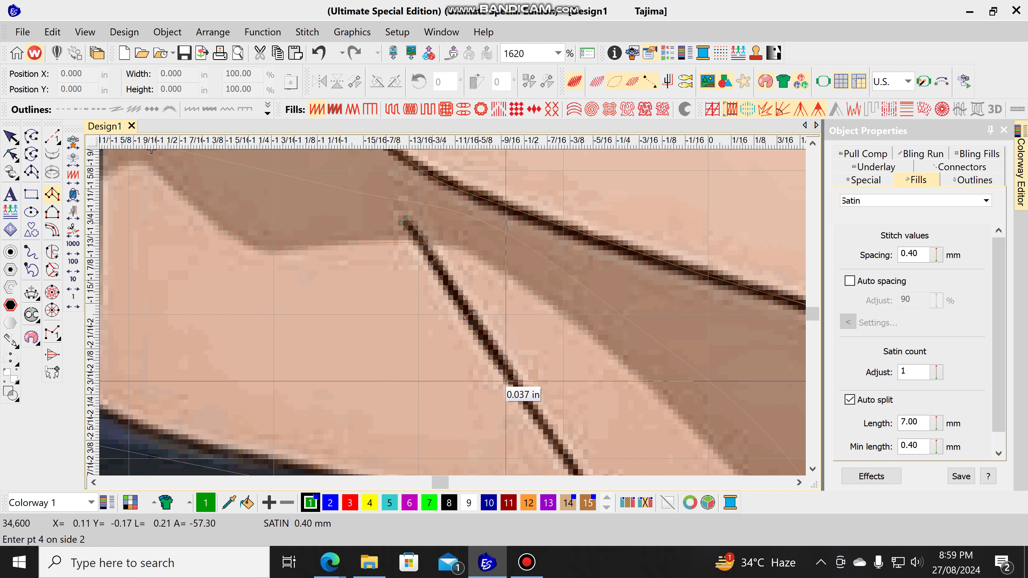
left_click(507, 382)
left_click(555, 431)
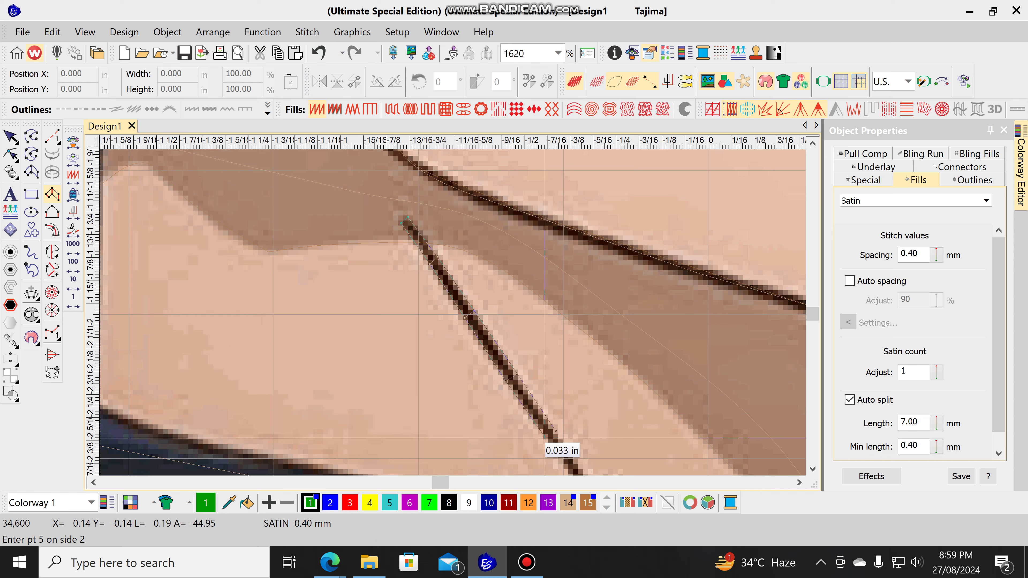
- Add the remaining crease points to the collar edge and finish the satin, generating its stitches
left_click(544, 437)
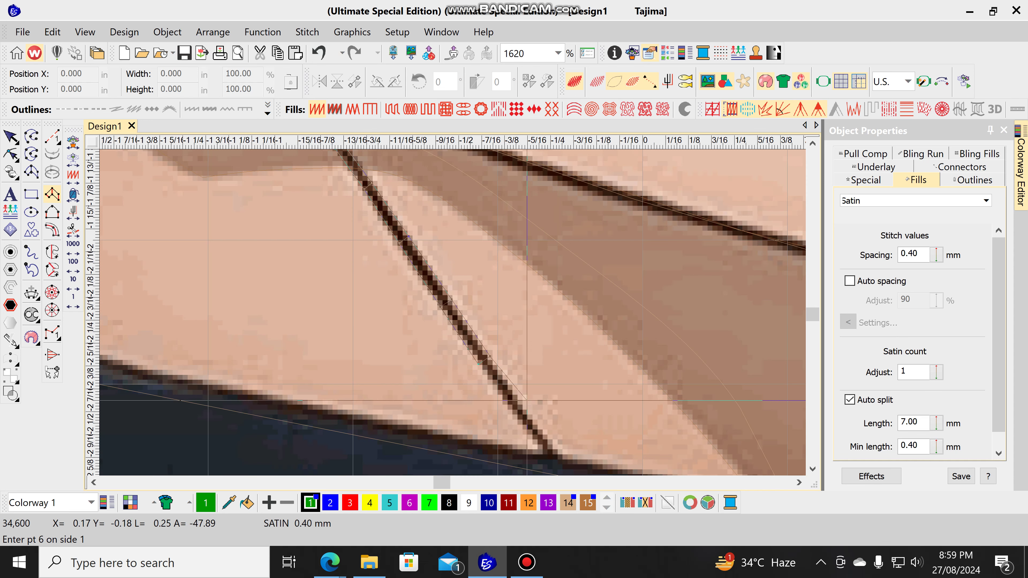
left_click(531, 420)
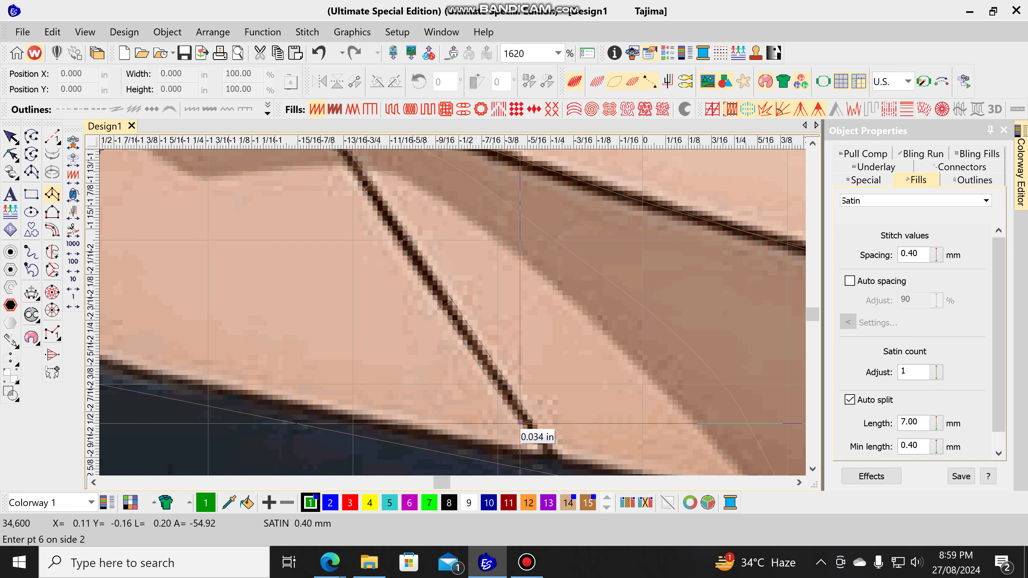
left_click(525, 428)
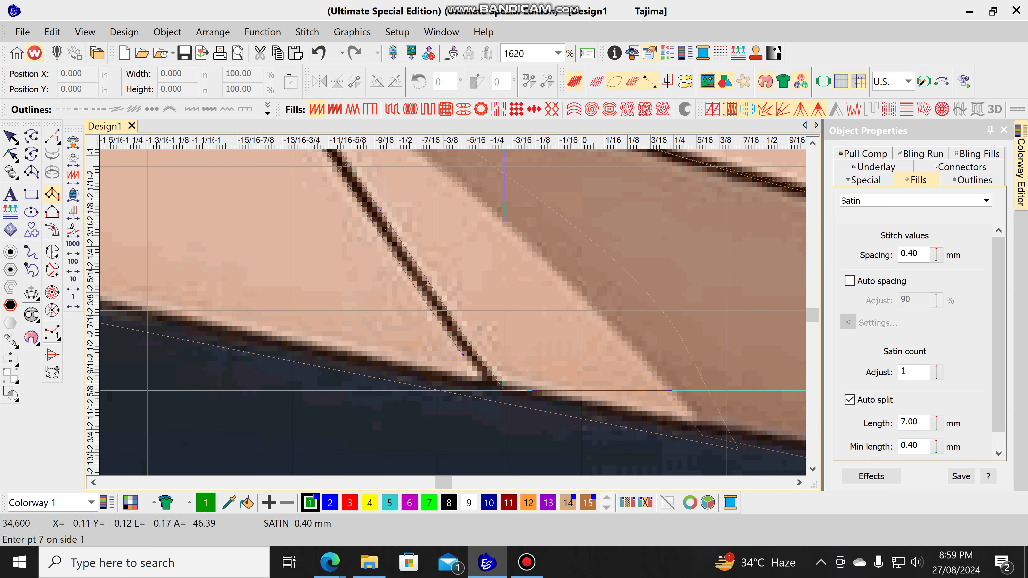
left_click(503, 390)
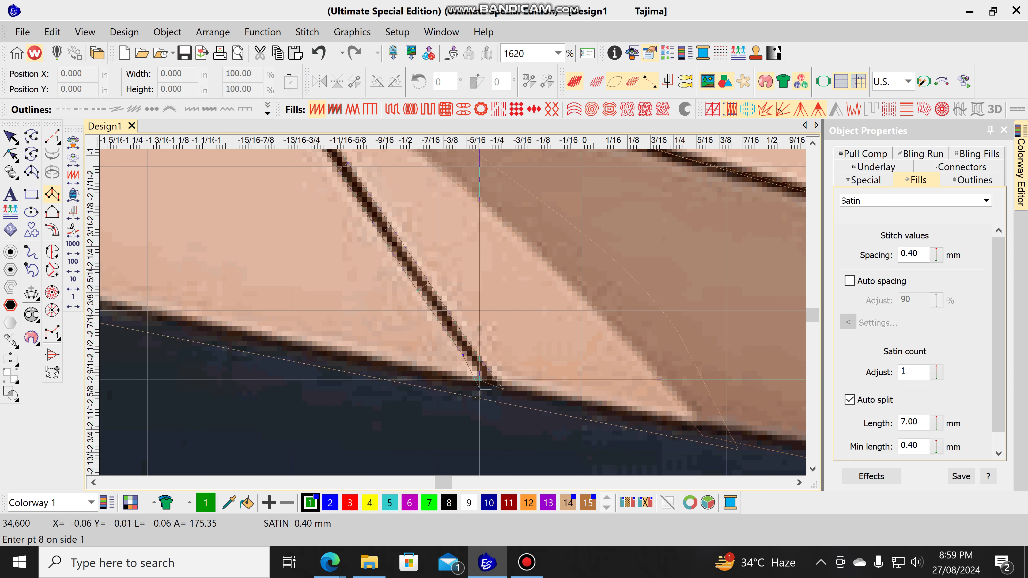
key("Return")
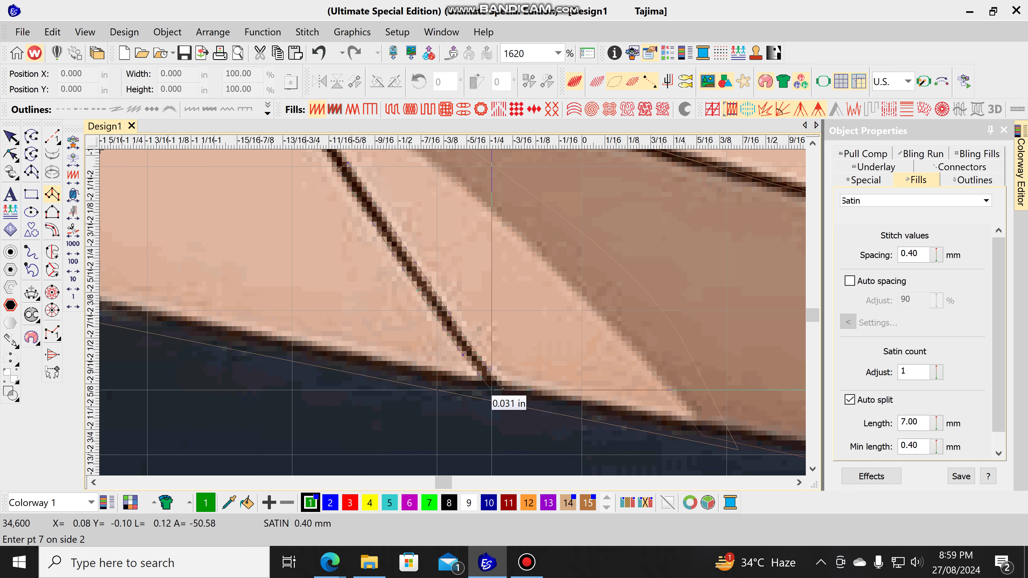
left_click(491, 390)
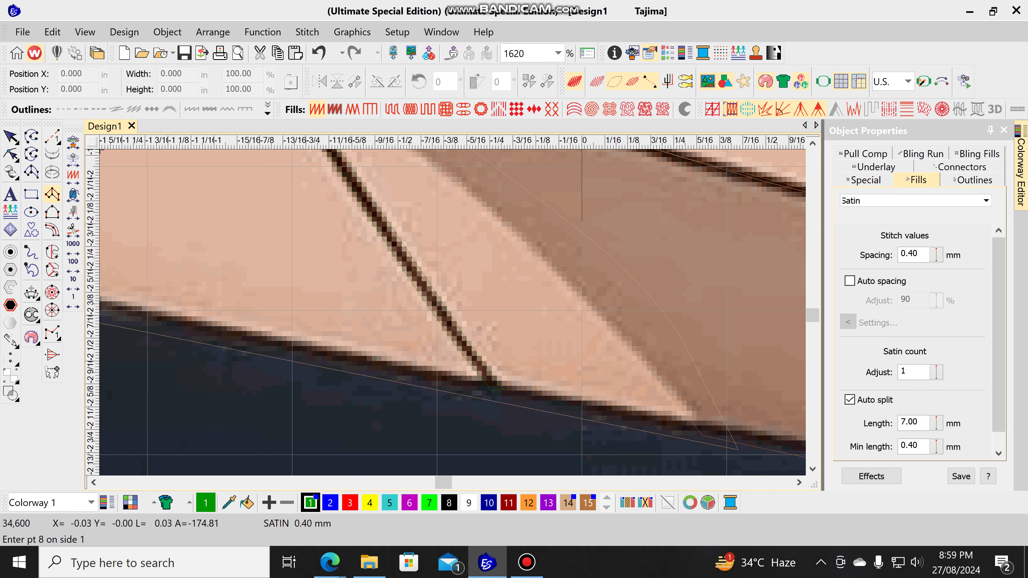
key("Return")
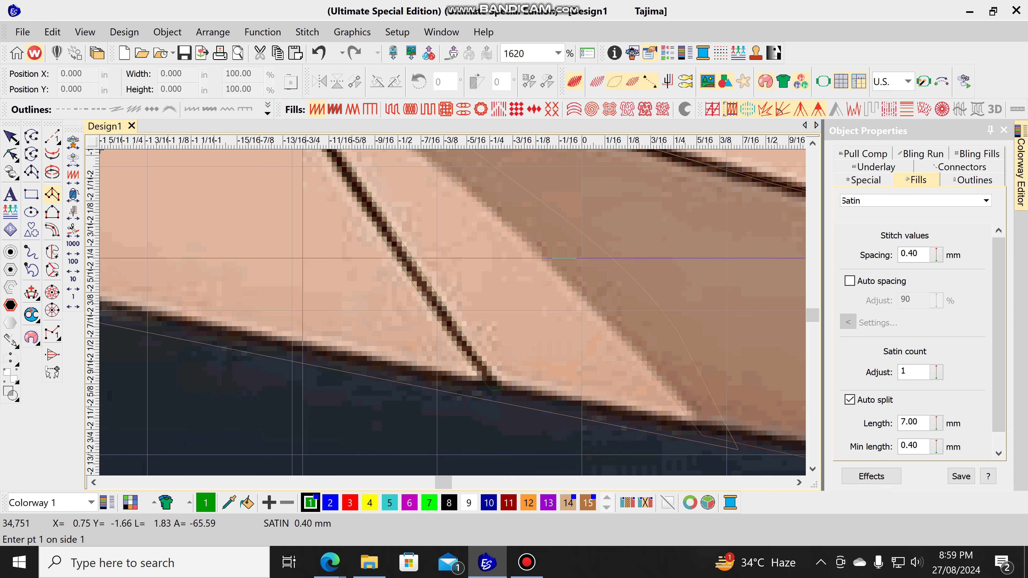
- Turn on TrueView and zoom around the neck and collar to inspect the satin crease
scroll(436, 318, "down", 2)
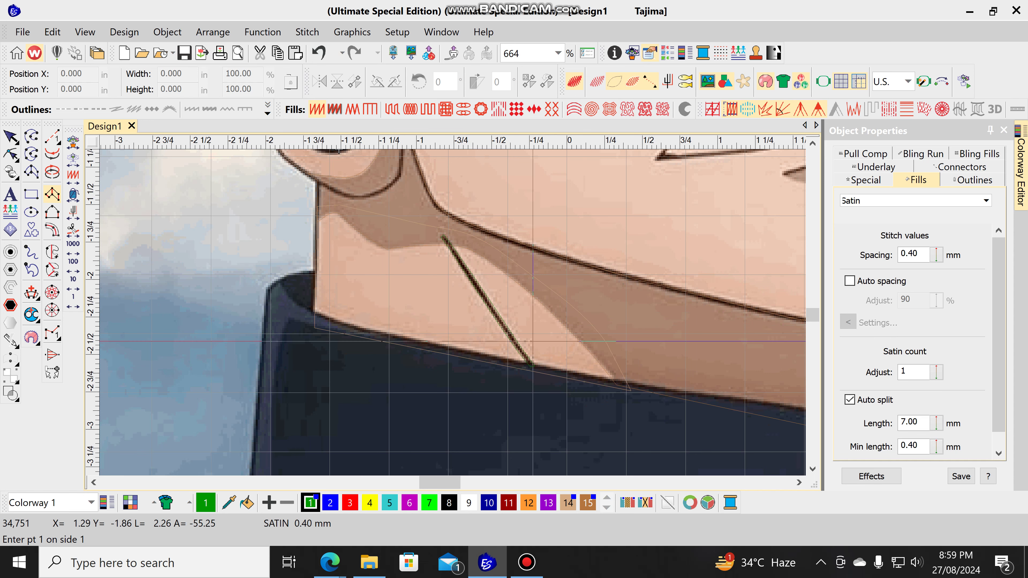
key("s")
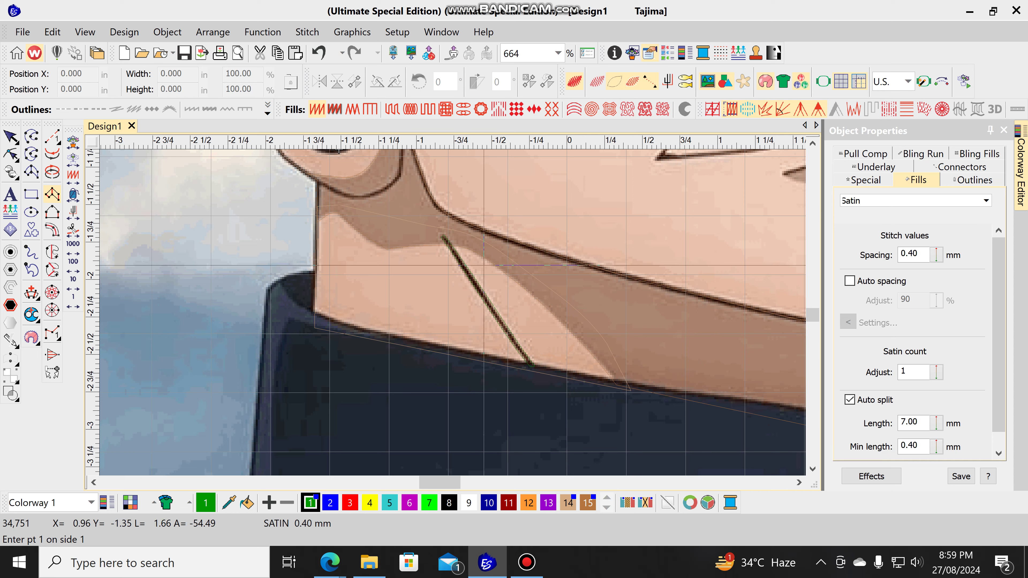
scroll(337, 151, "down", 1)
scroll(336, 150, "up", 2)
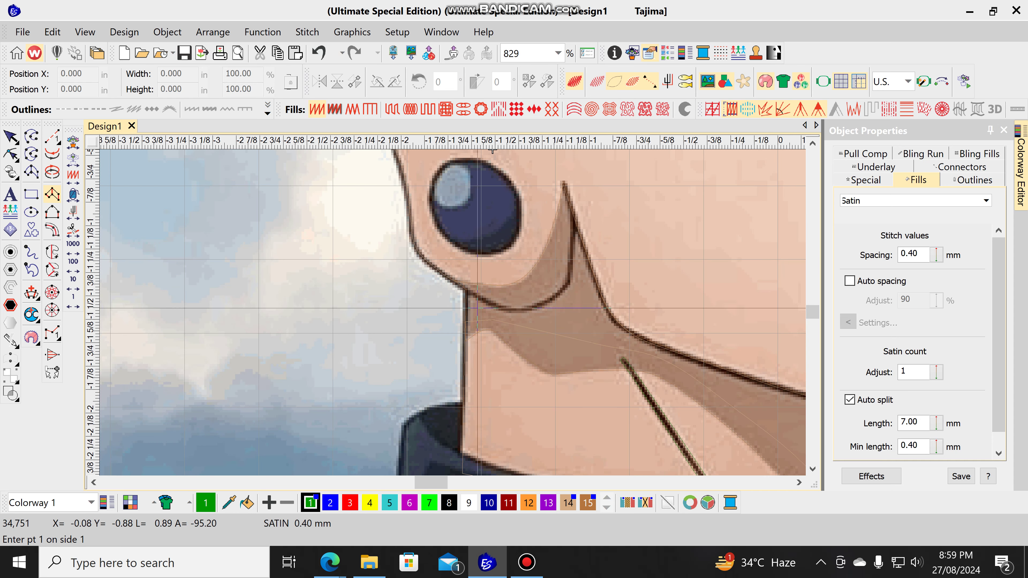
scroll(530, 255, "down", 2)
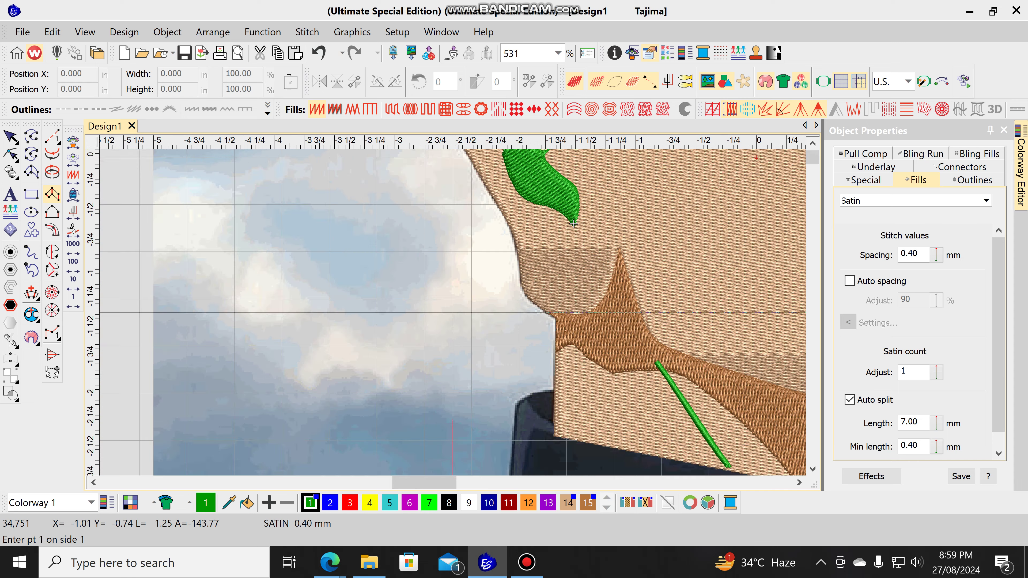
scroll(530, 255, "down", 2)
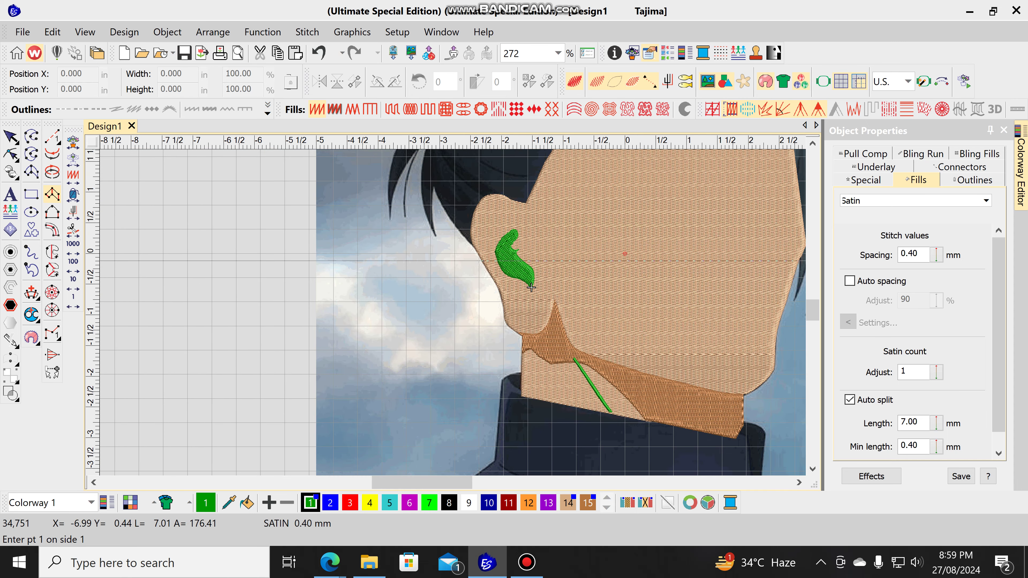
scroll(710, 406, "up", 2)
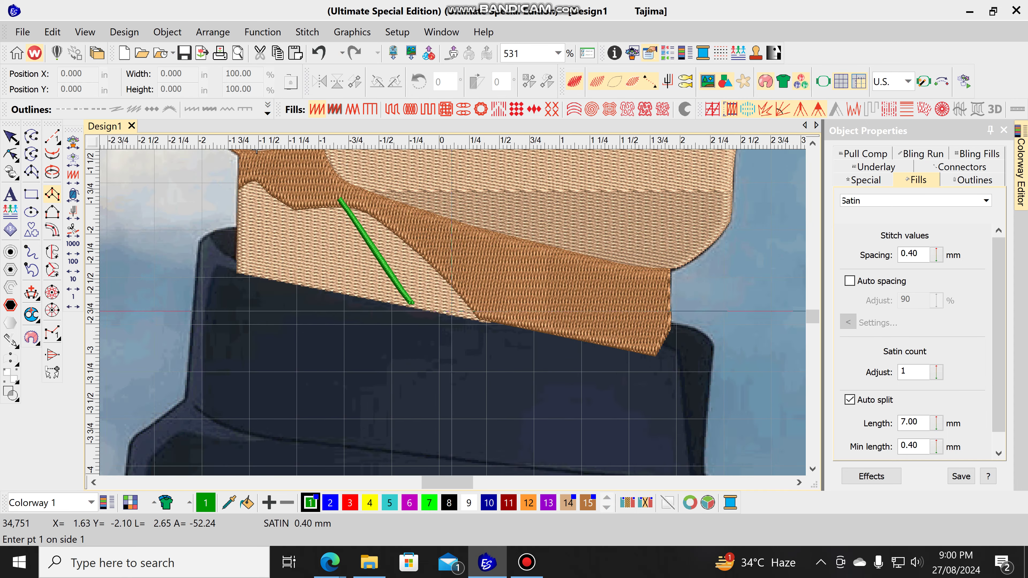
scroll(280, 151, "up", 1)
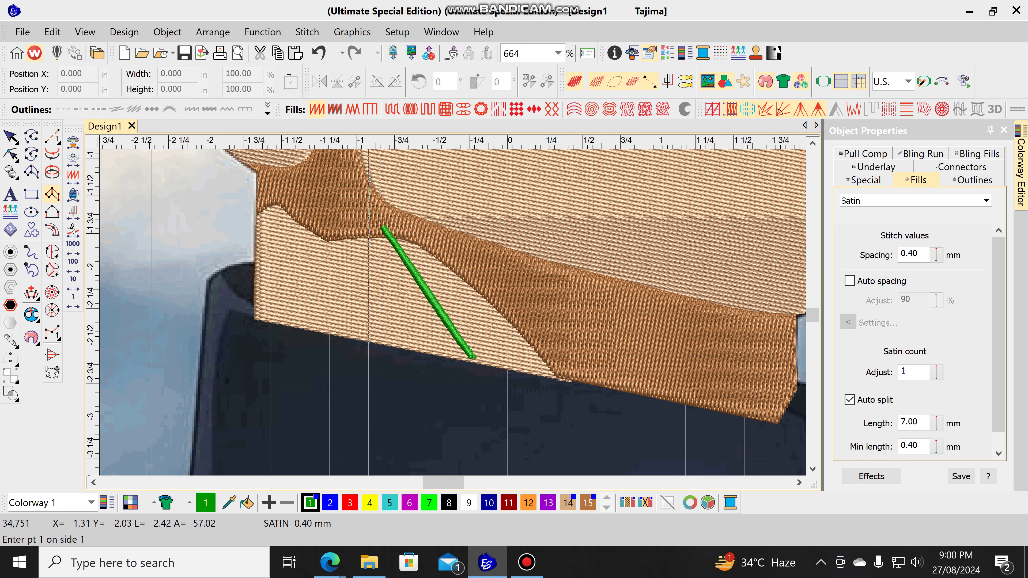
scroll(459, 352, "up", 1)
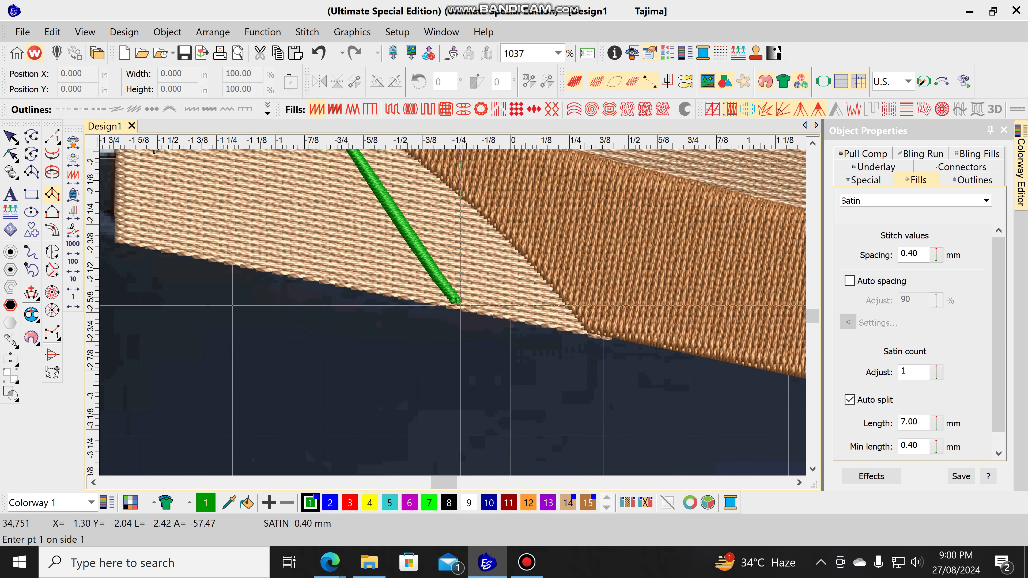
scroll(436, 301, "up", 1)
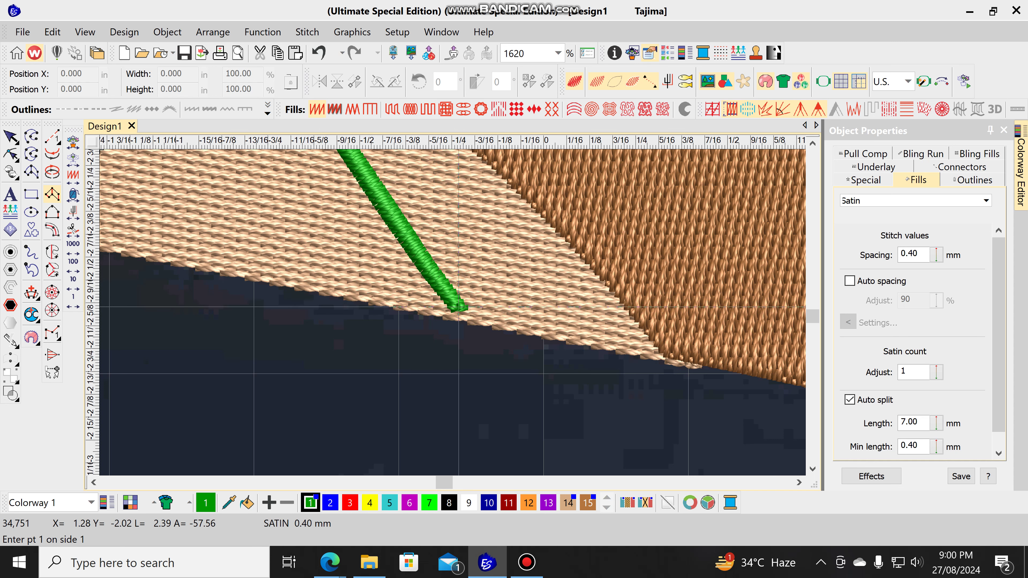
scroll(452, 307, "up", 2)
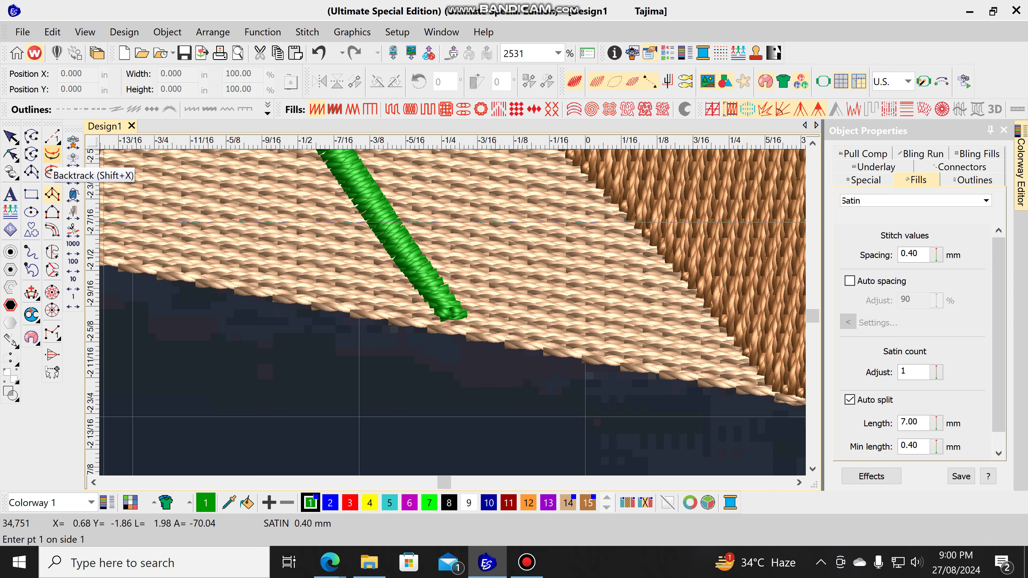
- Pick the Digitize Run tool, hide stitches to show the backdrop, and zoom out to the face and collar
left_click(52, 138)
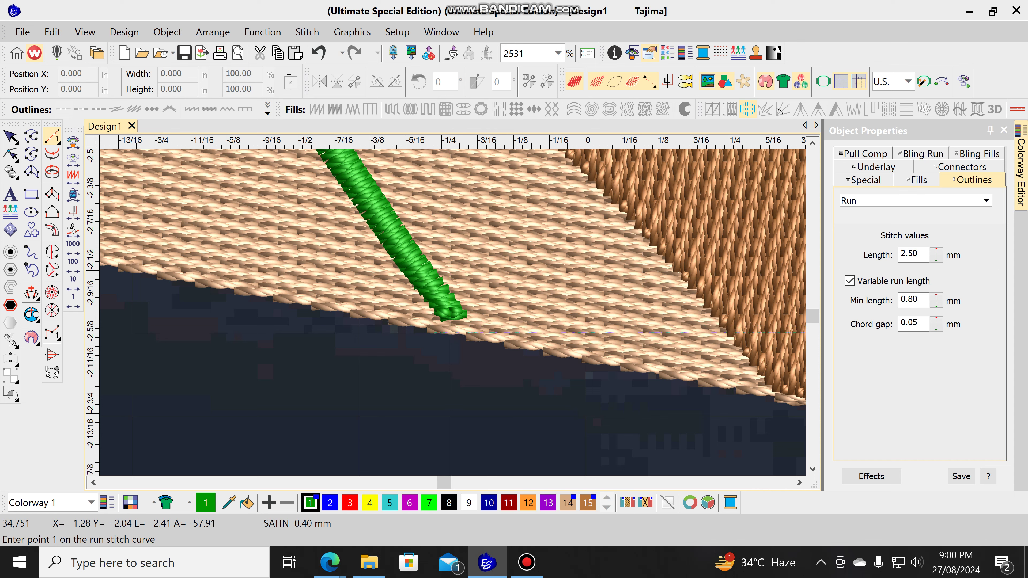
key("s")
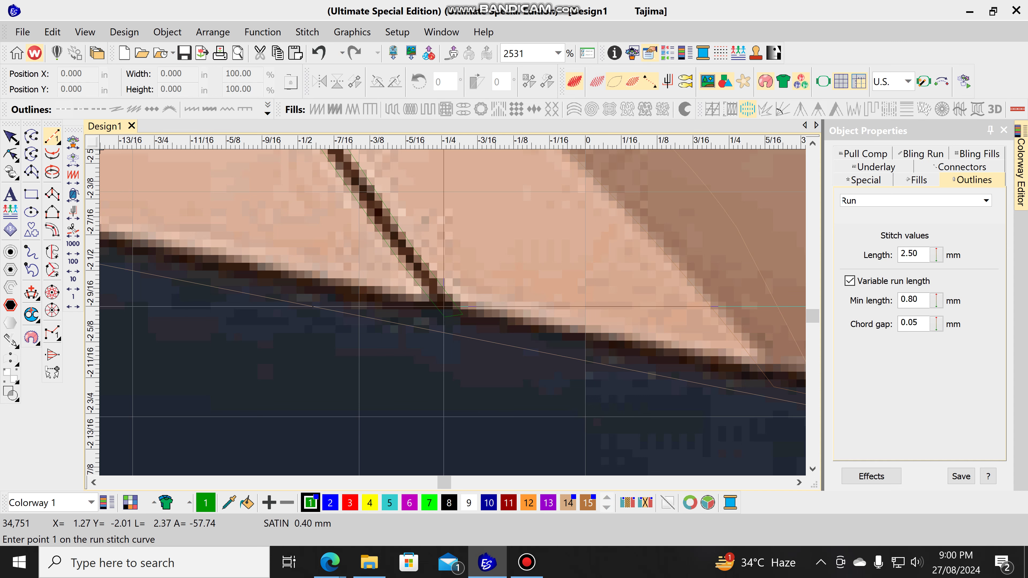
scroll(441, 306, "down", 3)
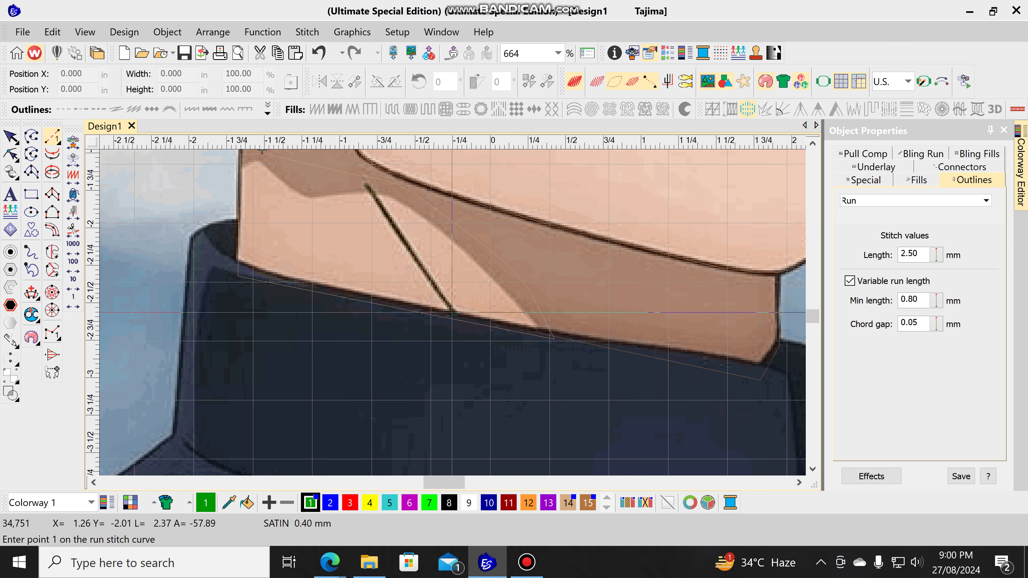
scroll(452, 312, "down", 2)
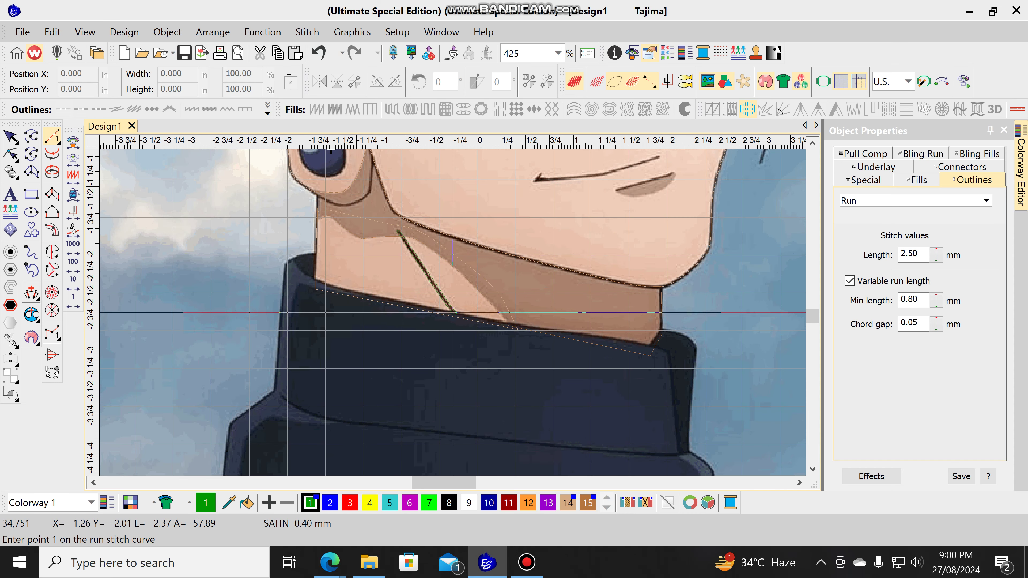